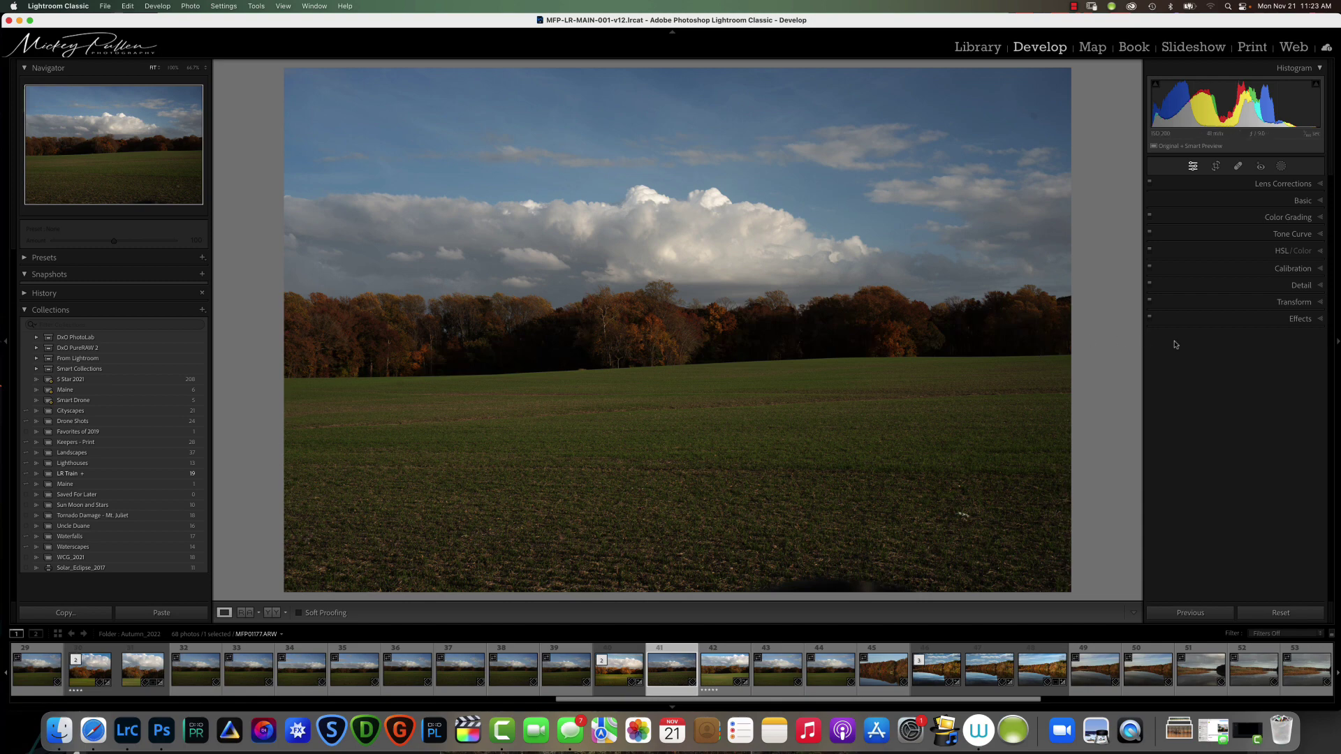
Step: Draw a linear gradient mask from the top of the sky down to the treeline
click(1281, 166)
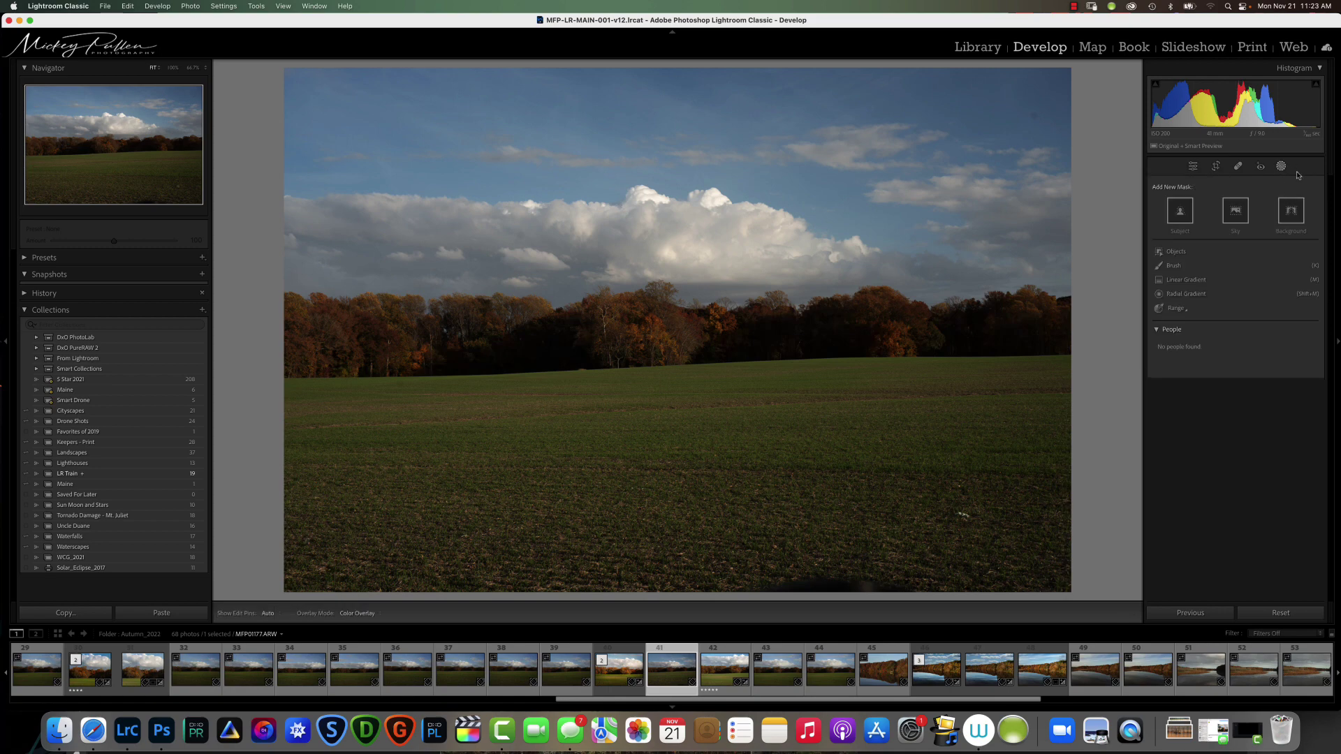
click(1176, 282)
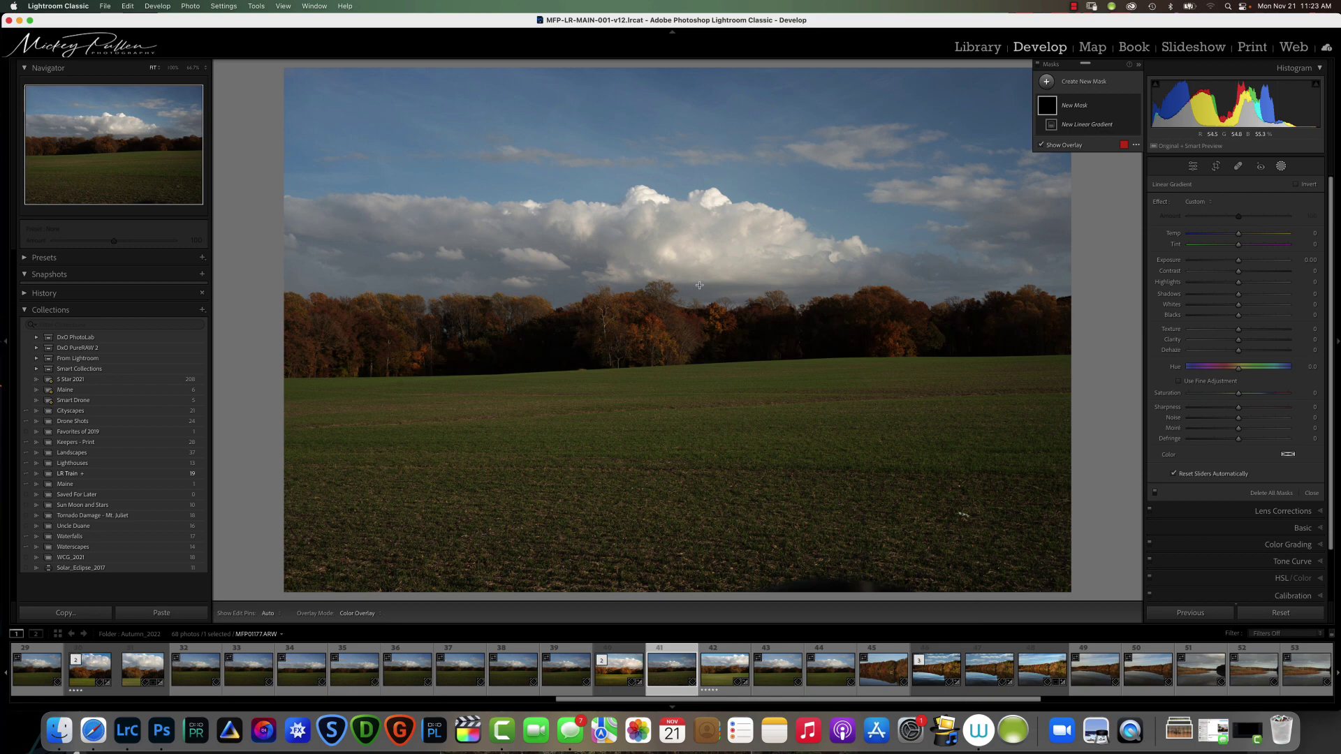
drag(695, 281, 696, 363)
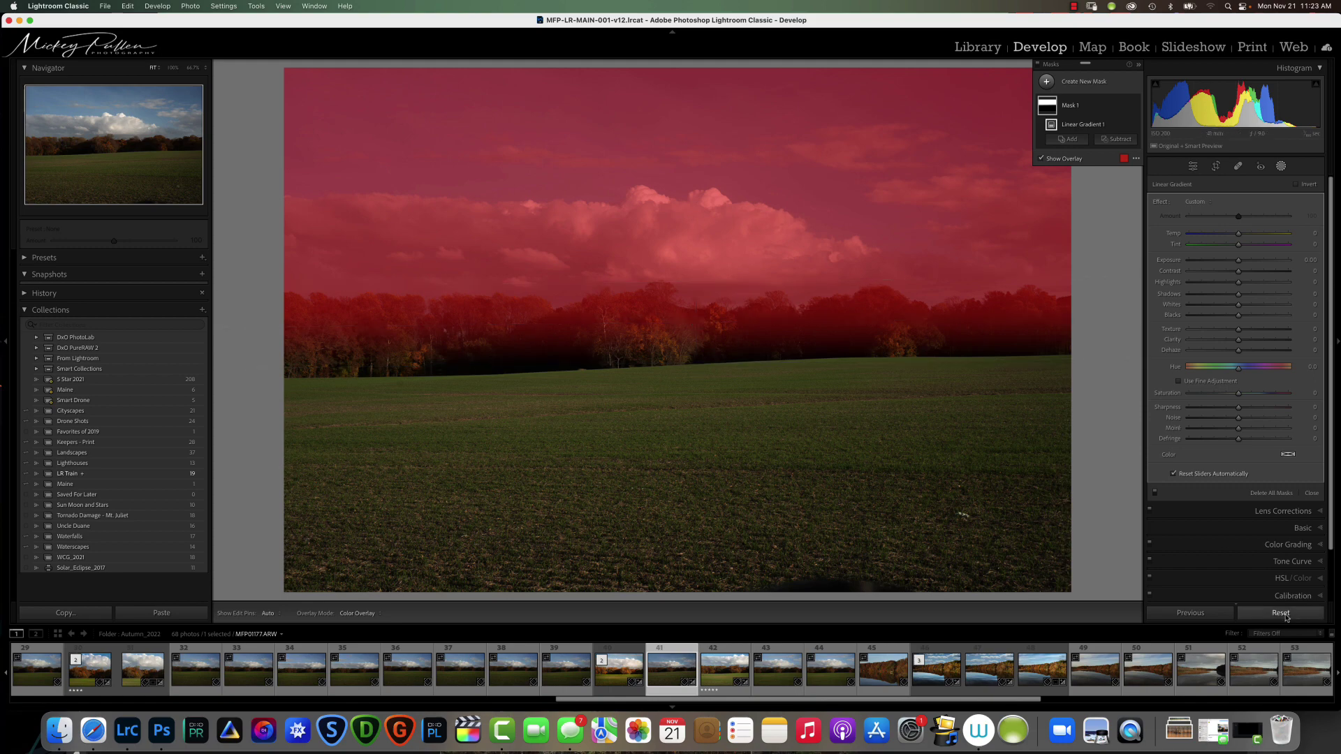
Step: Delete the sky gradient, start a fresh linear gradient, and undo a misplaced gradient over the ground
click(1271, 493)
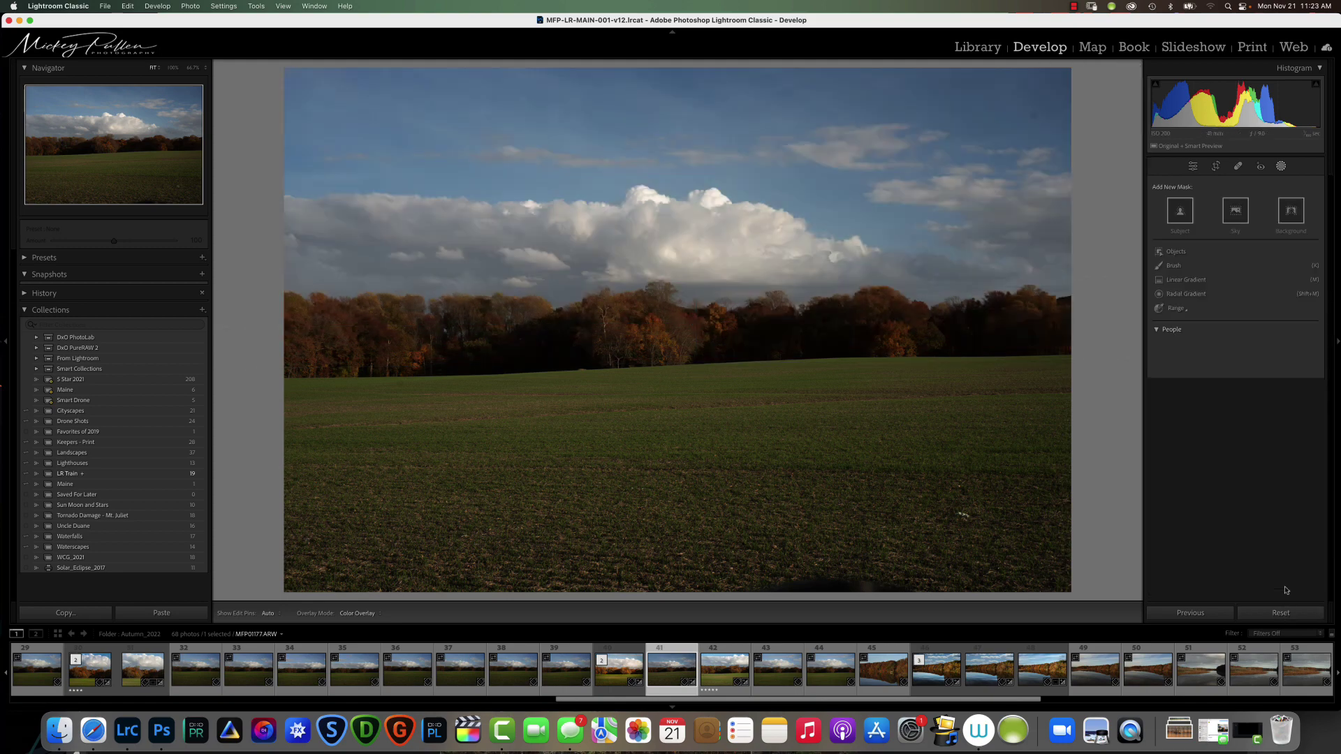
click(1180, 281)
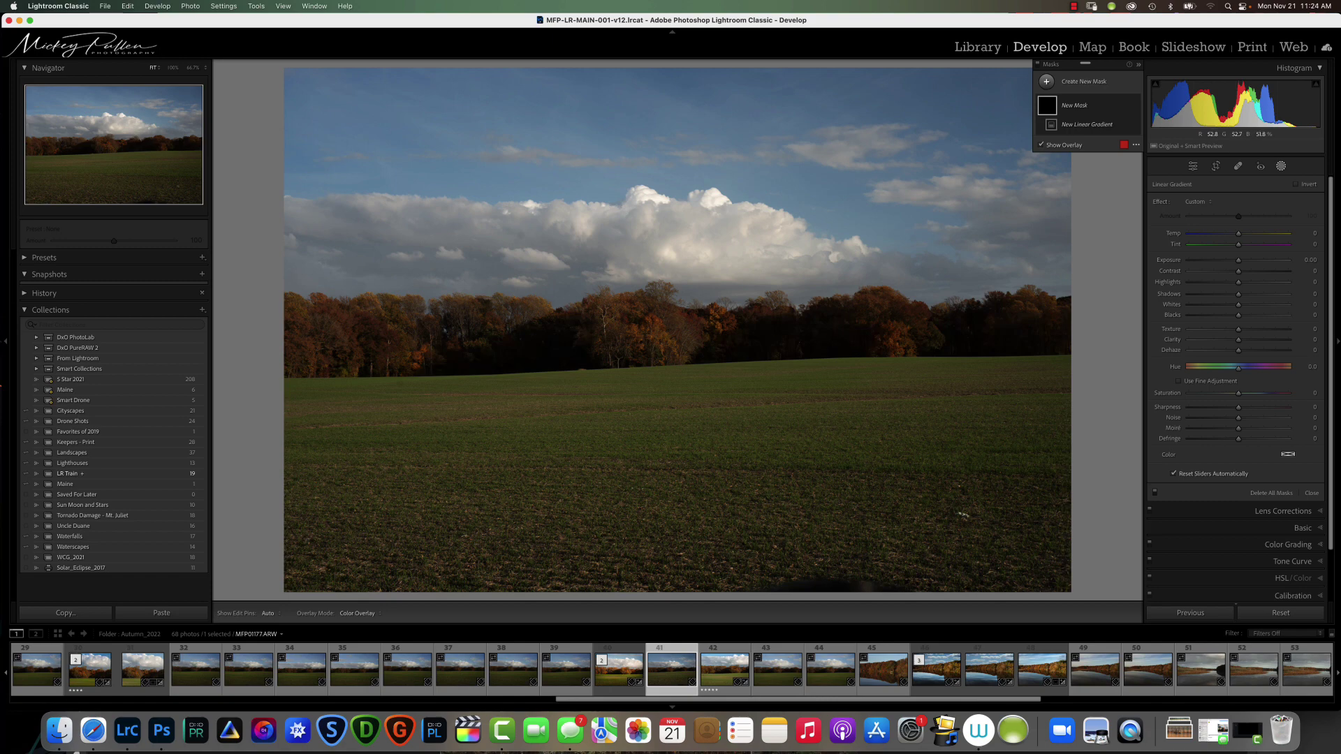
drag(702, 304, 702, 272)
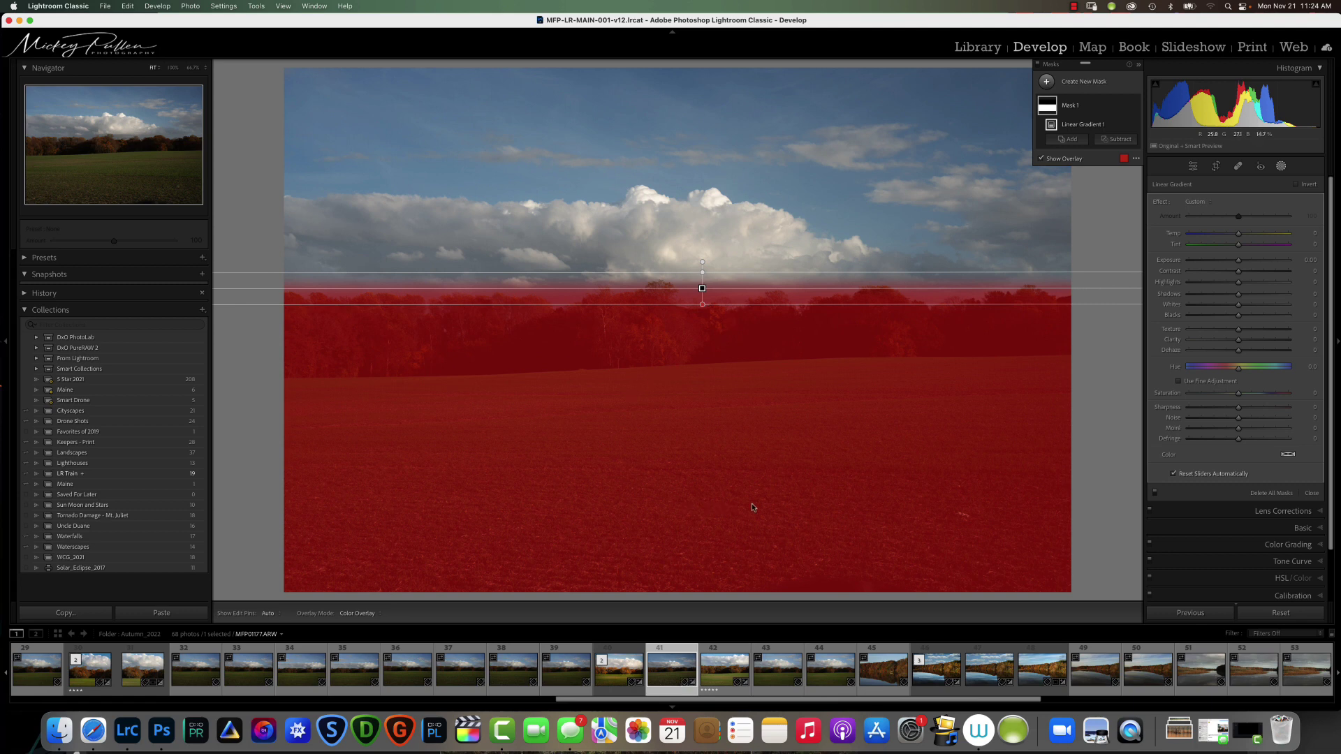
key(super+z)
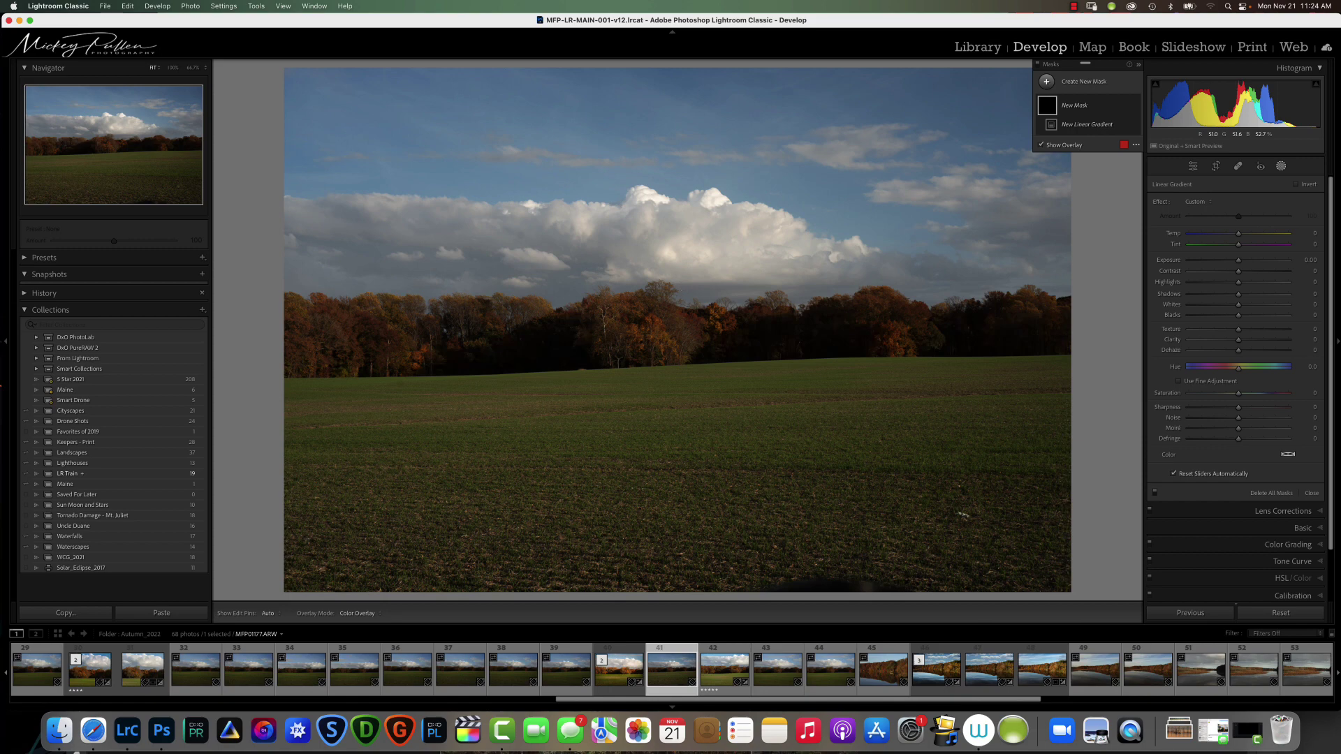
Step: Redraw the linear gradient from the sky down past the treeline, fading out above the field
drag(684, 289, 685, 398)
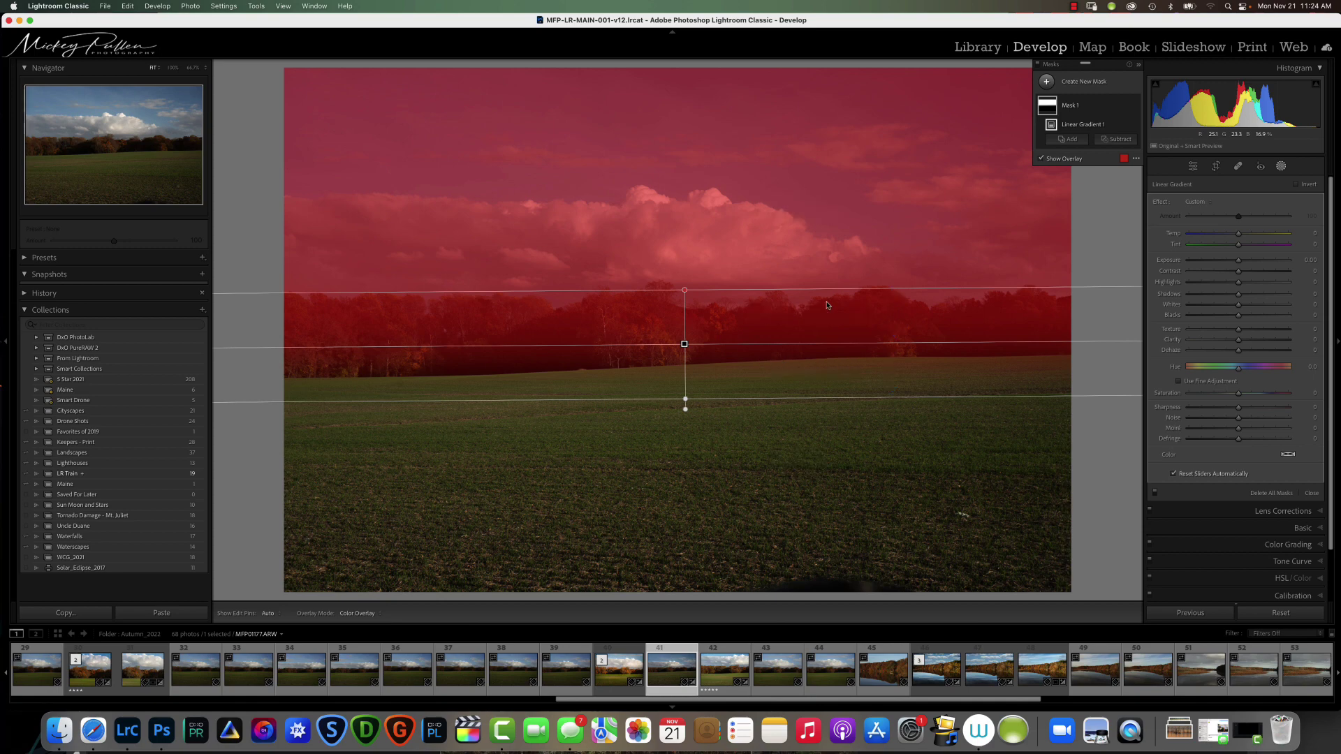
Step: Raise the mask exposure to 0.84 and stretch the gradient's top edge up into the clouds
click(1237, 261)
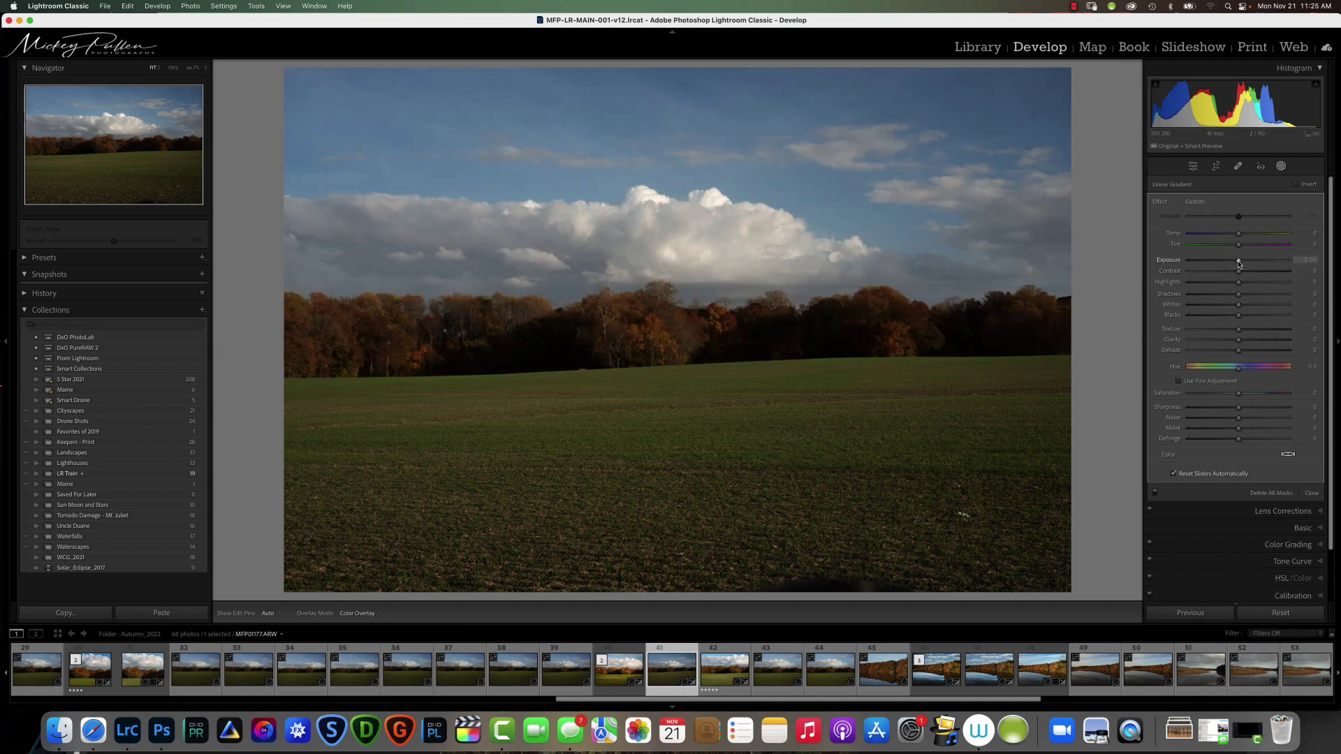
drag(1238, 264, 1248, 264)
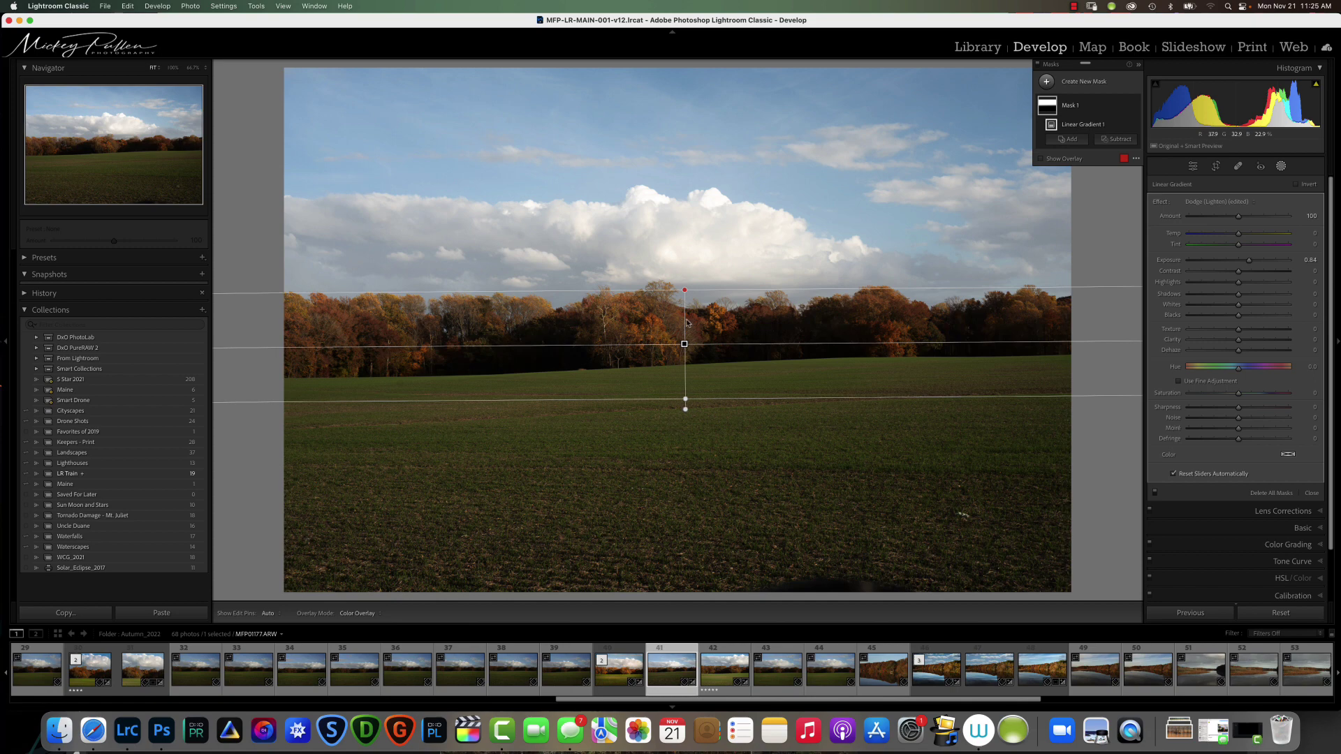
drag(685, 291, 692, 186)
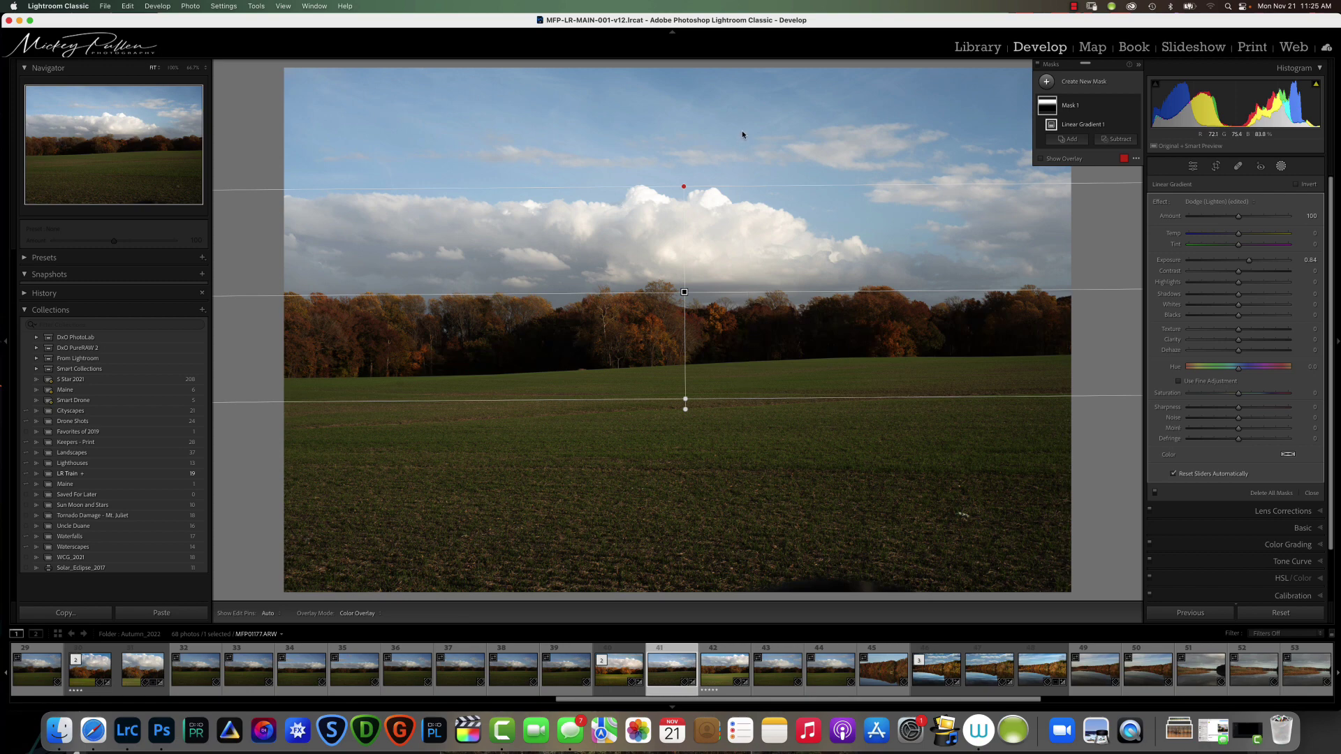
Step: Reset mask exposure to zero and tighten the gradient to the treeline using a White on Black overlay
double_click(1168, 261)
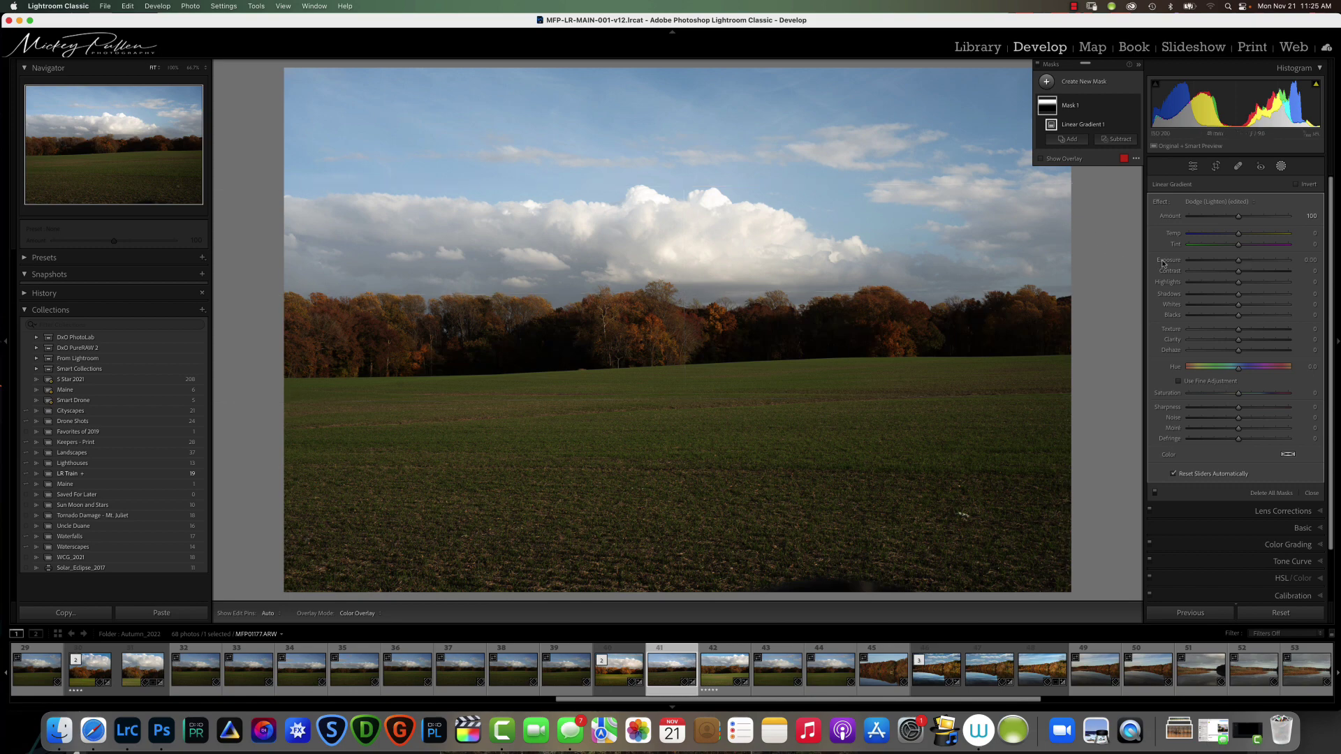
key(o)
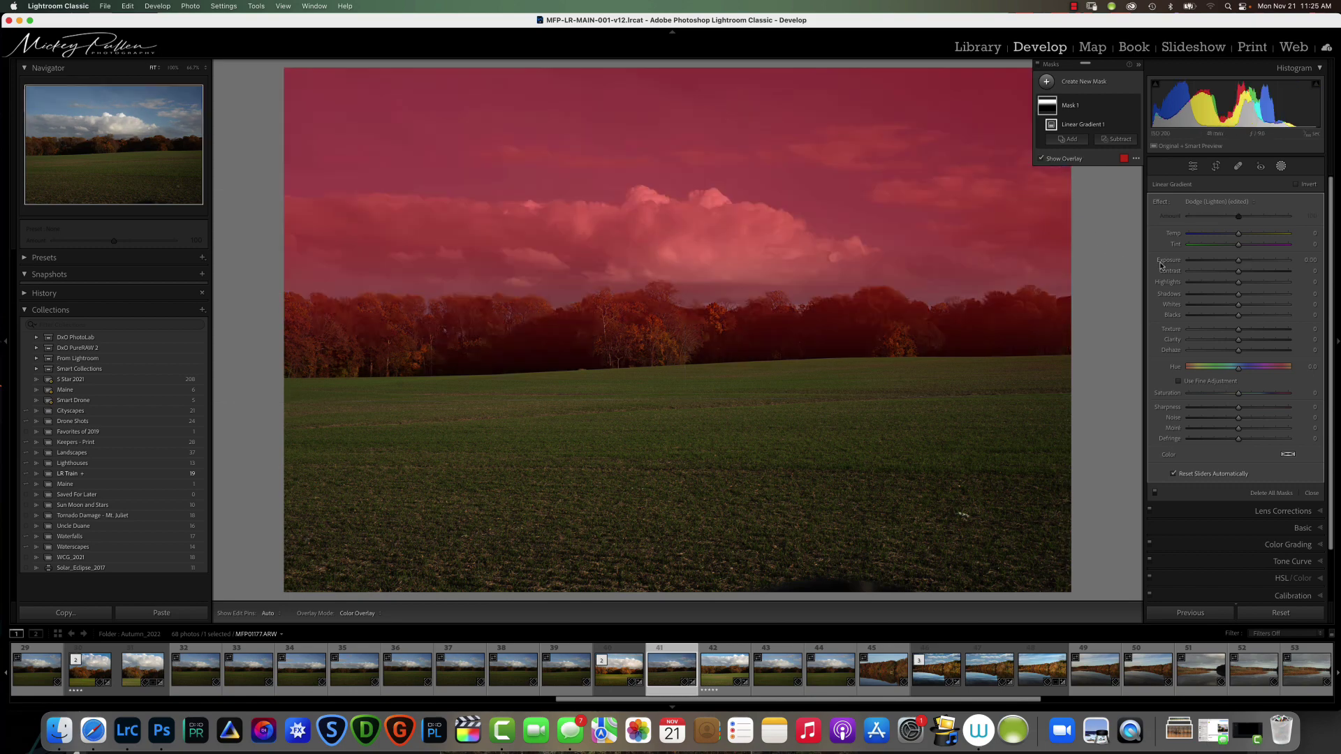
click(1136, 159)
click(1174, 233)
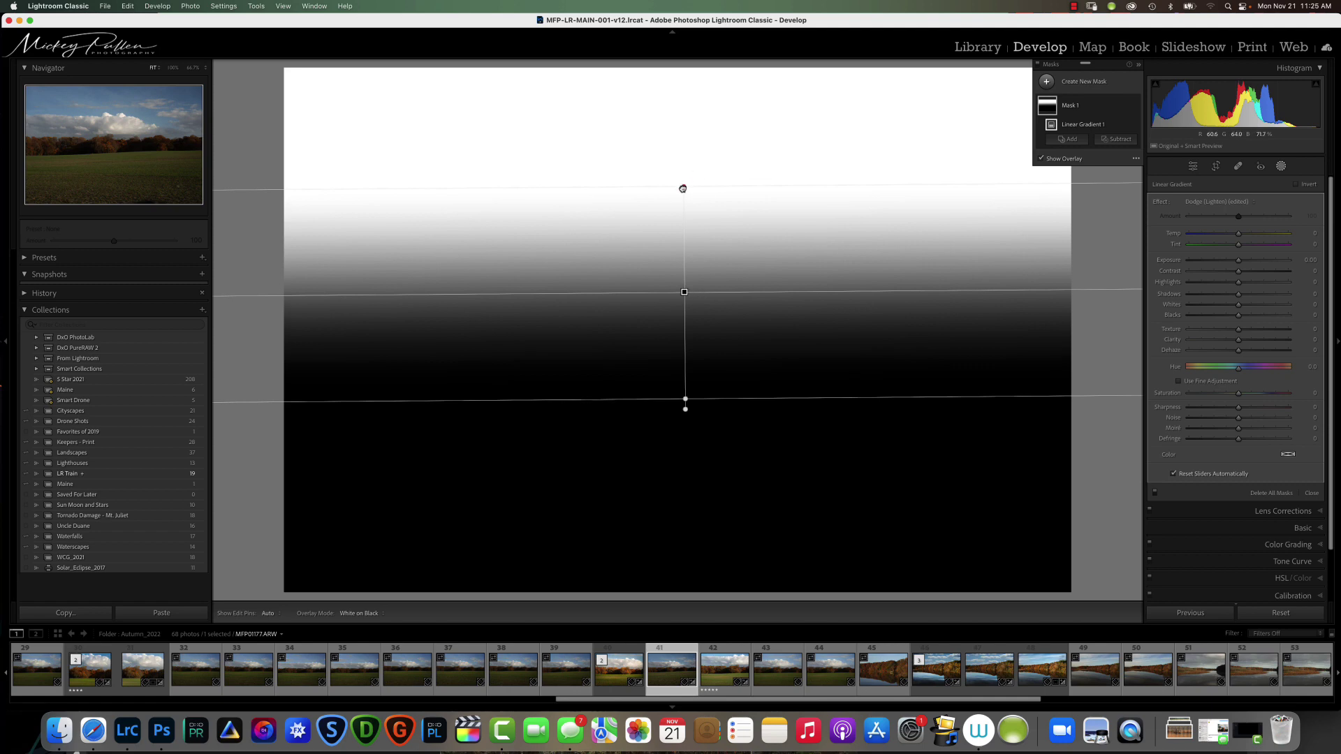
drag(683, 188, 683, 102)
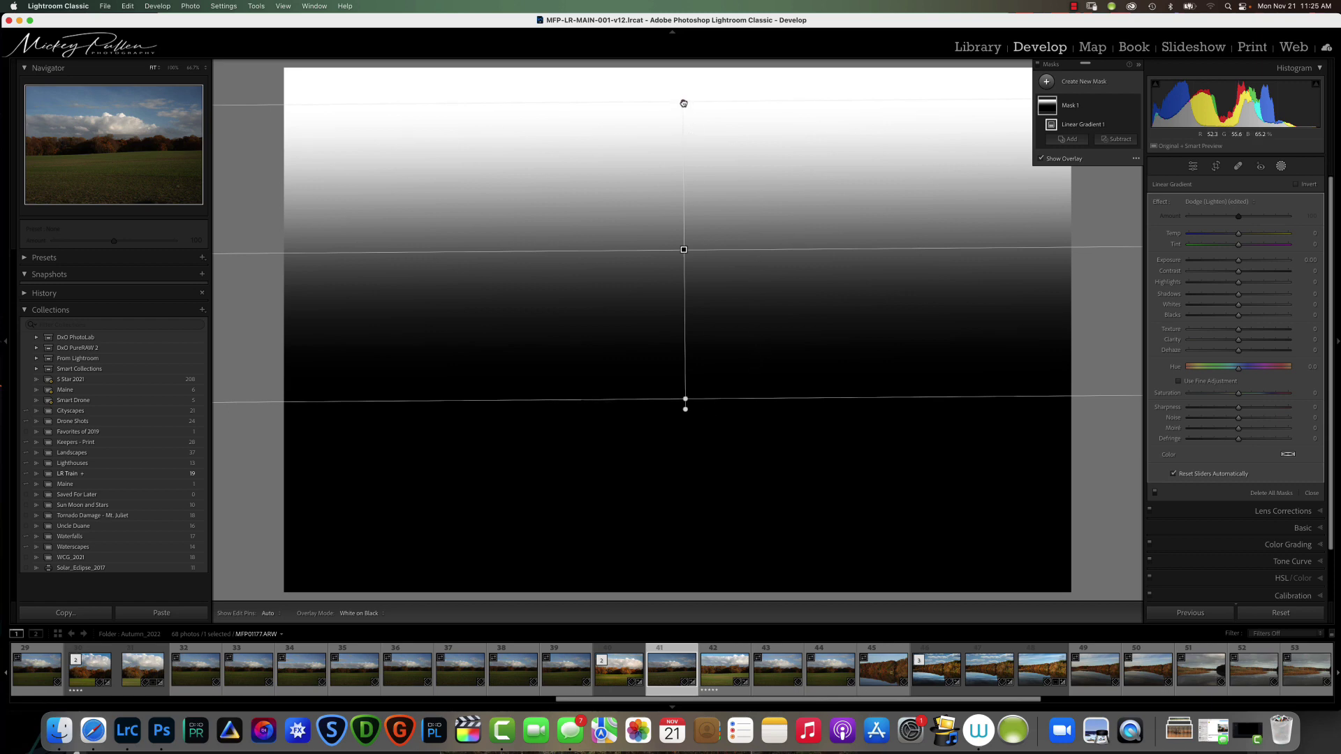
drag(683, 103, 682, 342)
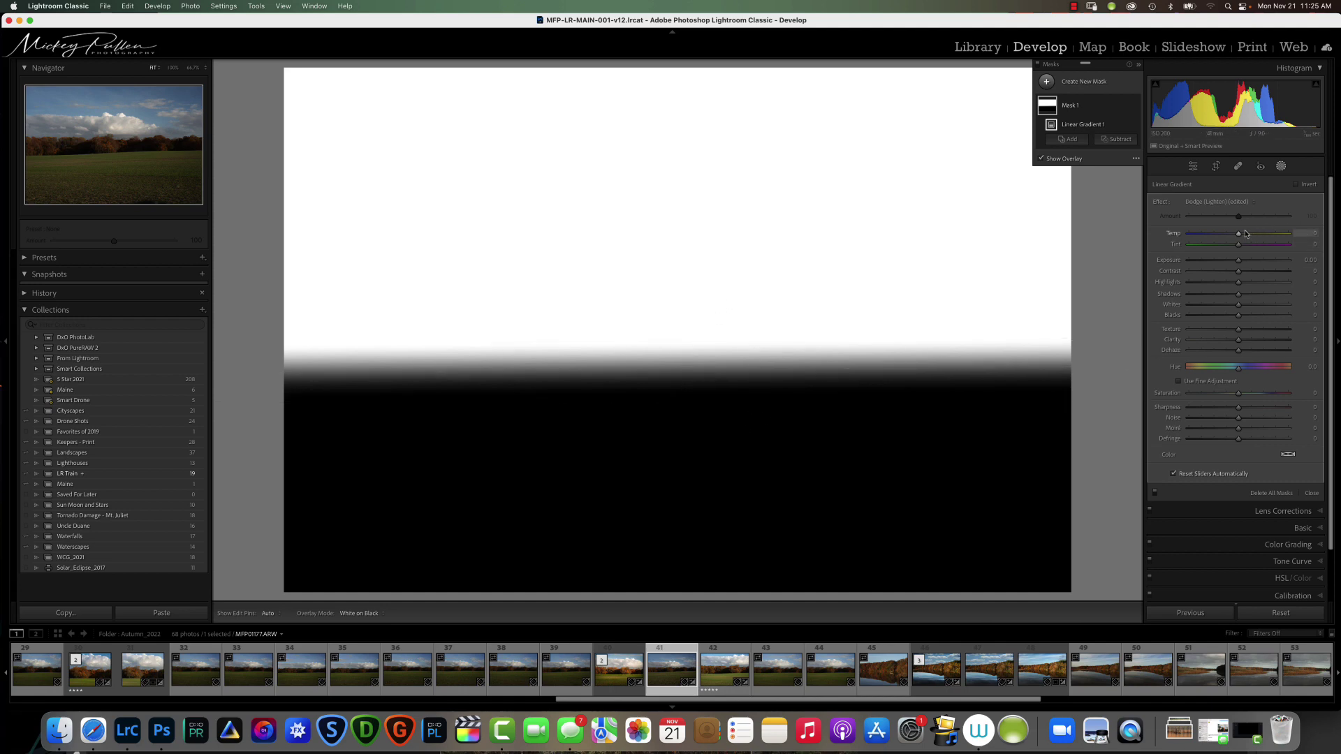
Step: Return to the red Color Overlay and set the mask exposure to 2.00
click(1135, 159)
click(1170, 174)
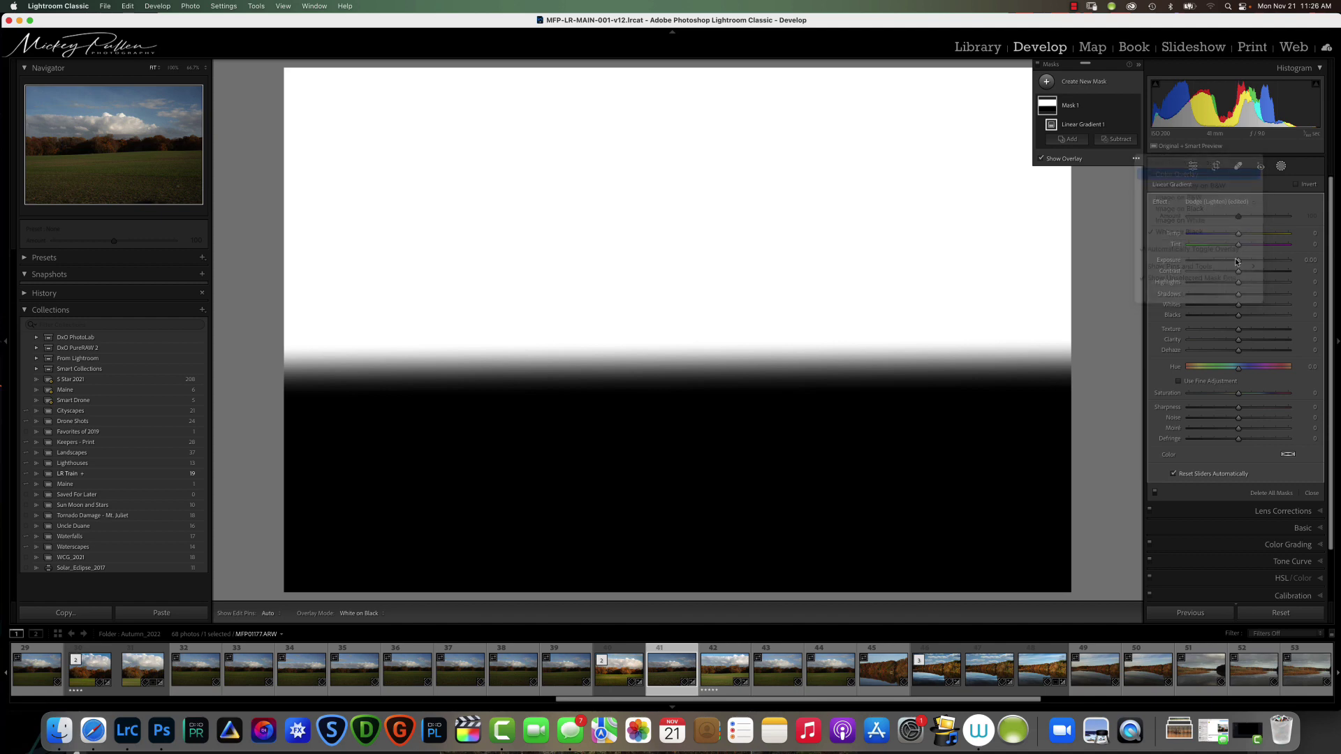
drag(1236, 261, 1263, 264)
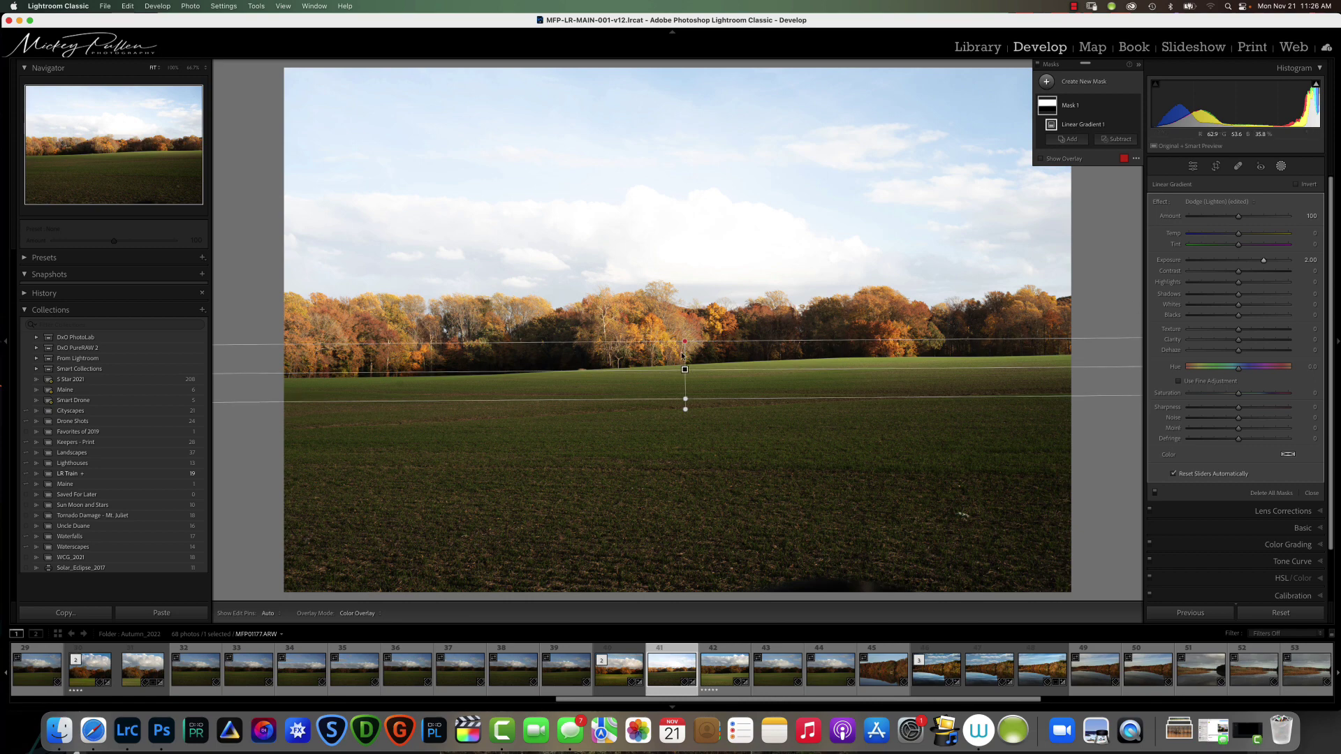
Step: Raise the gradient's top edge and tune the mask to Exposure 1.16, Shadows −22, Clarity 31
drag(684, 343, 684, 258)
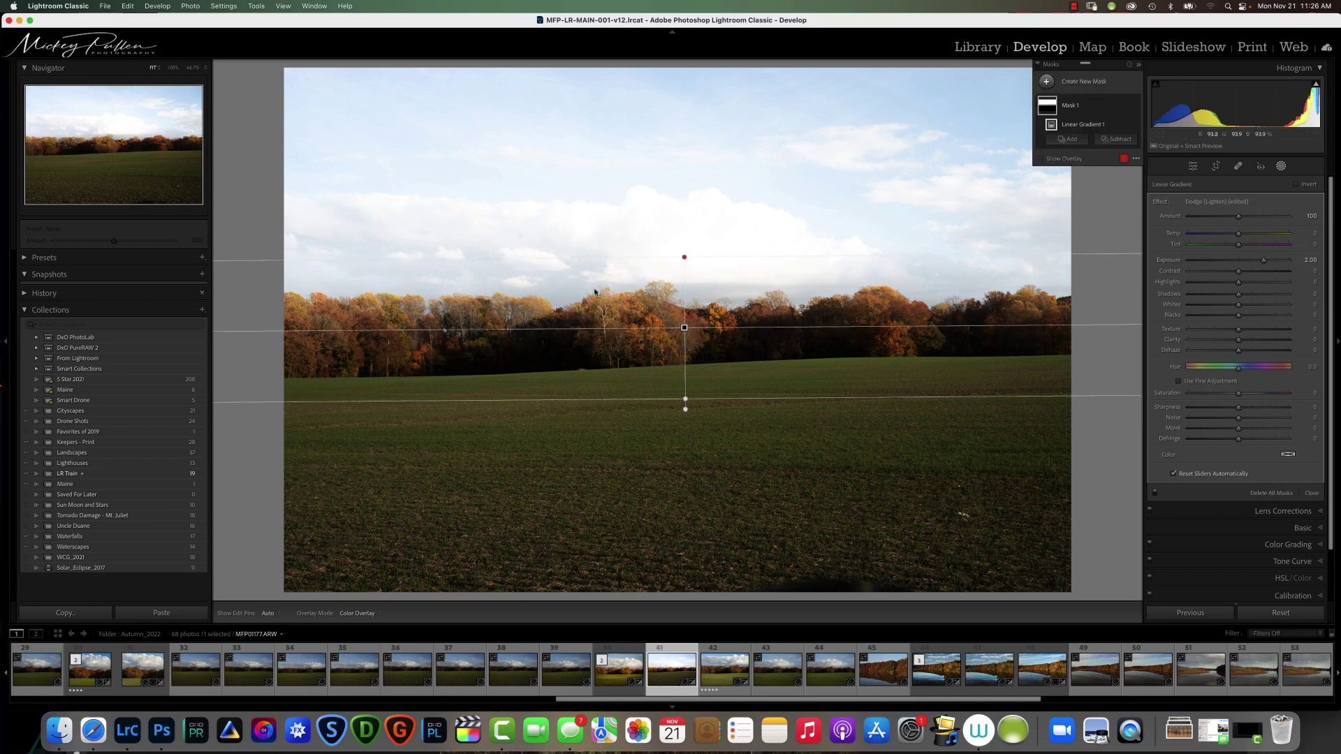
click(1263, 260)
drag(1263, 260, 1250, 263)
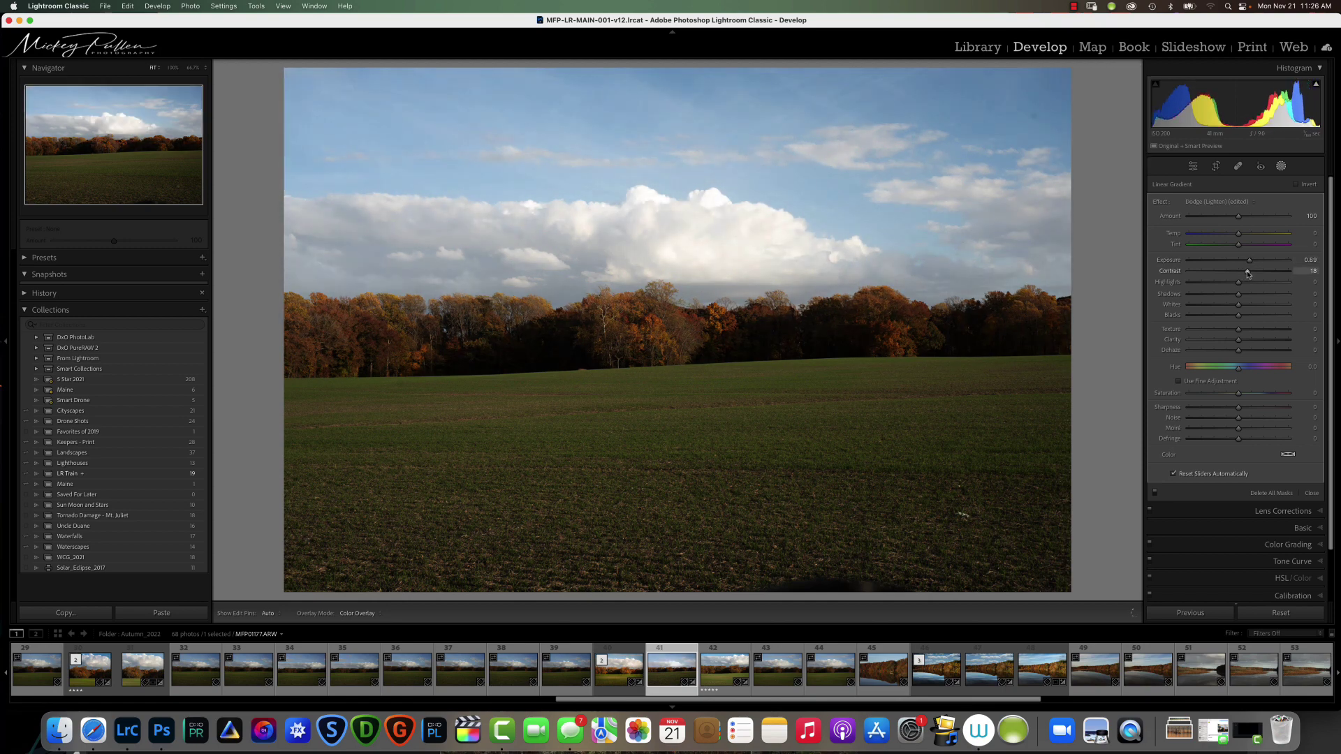
drag(1248, 274, 1254, 341)
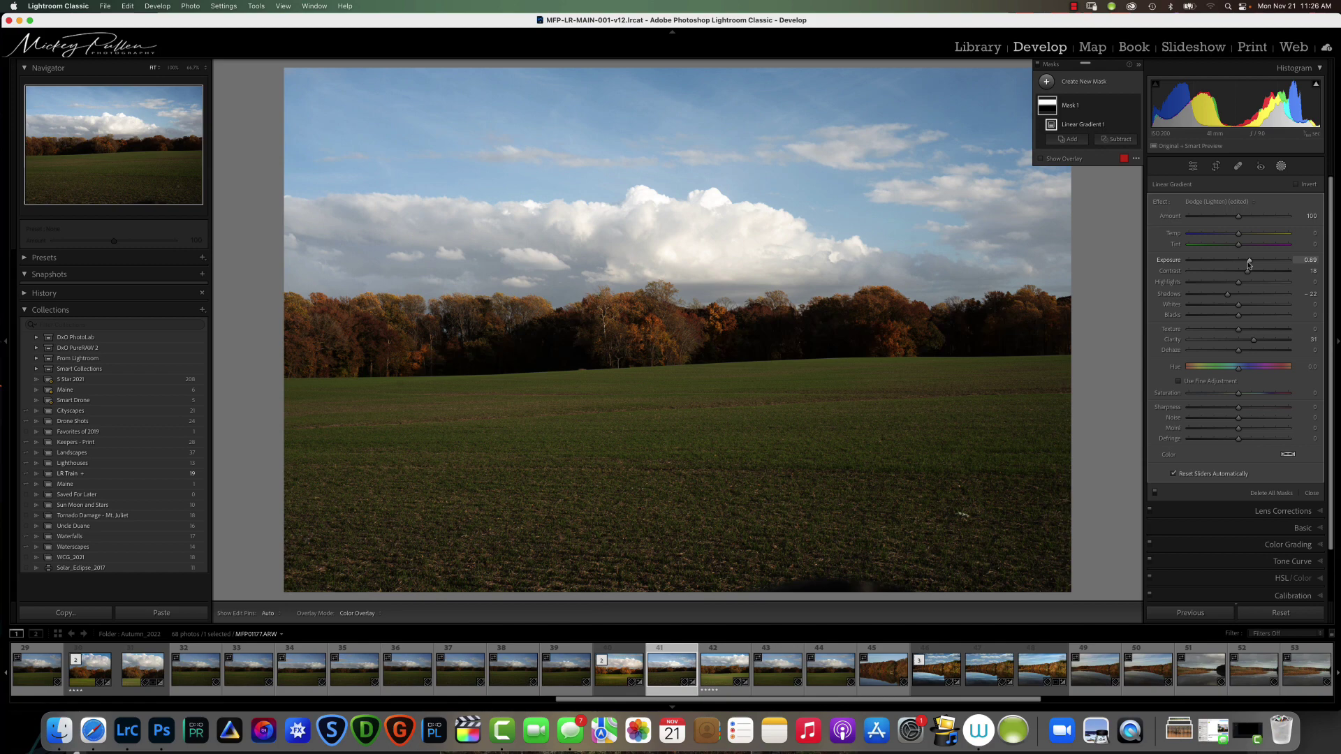
drag(1249, 260, 1241, 286)
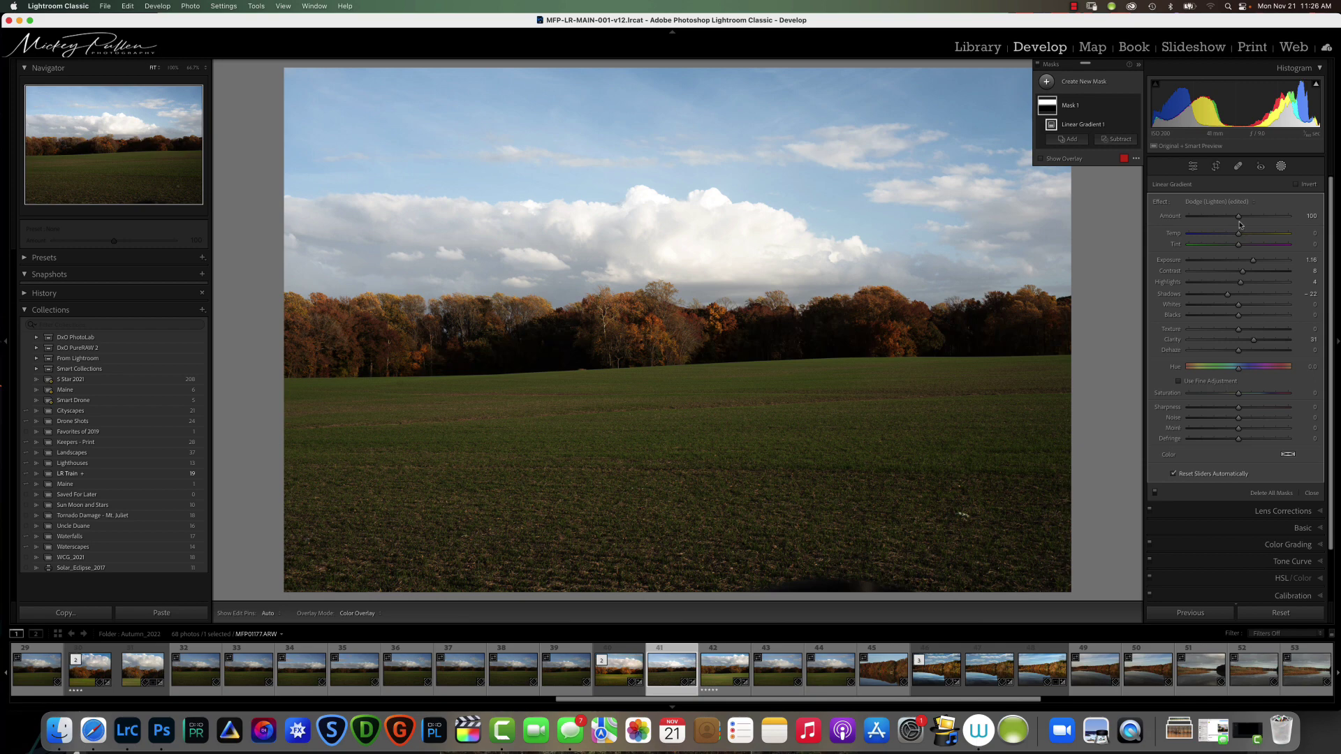
Step: Lower the mask Amount, try a lower exposure, then settle Amount at about 85
drag(1239, 217, 1215, 221)
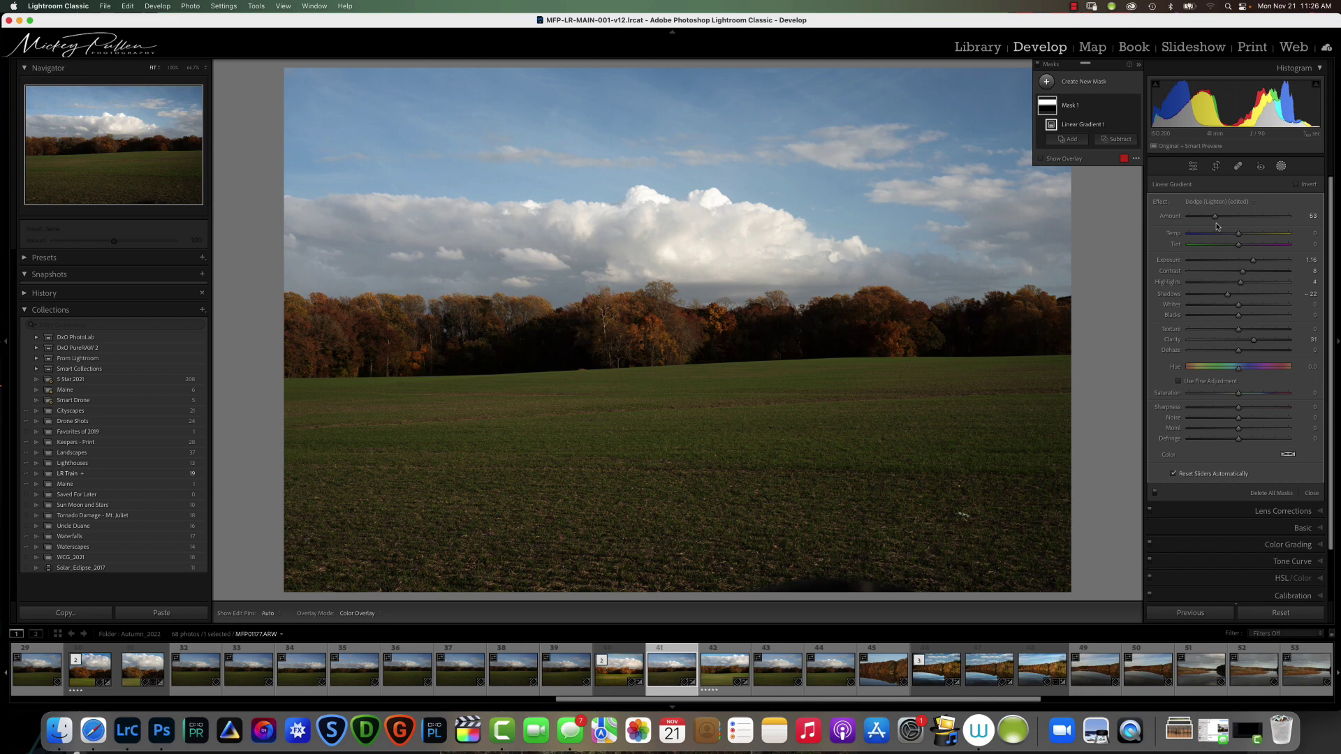
mouse_move(1253, 261)
mouse_down()
mouse_move(1242, 263)
mouse_move(1254, 260)
mouse_up()
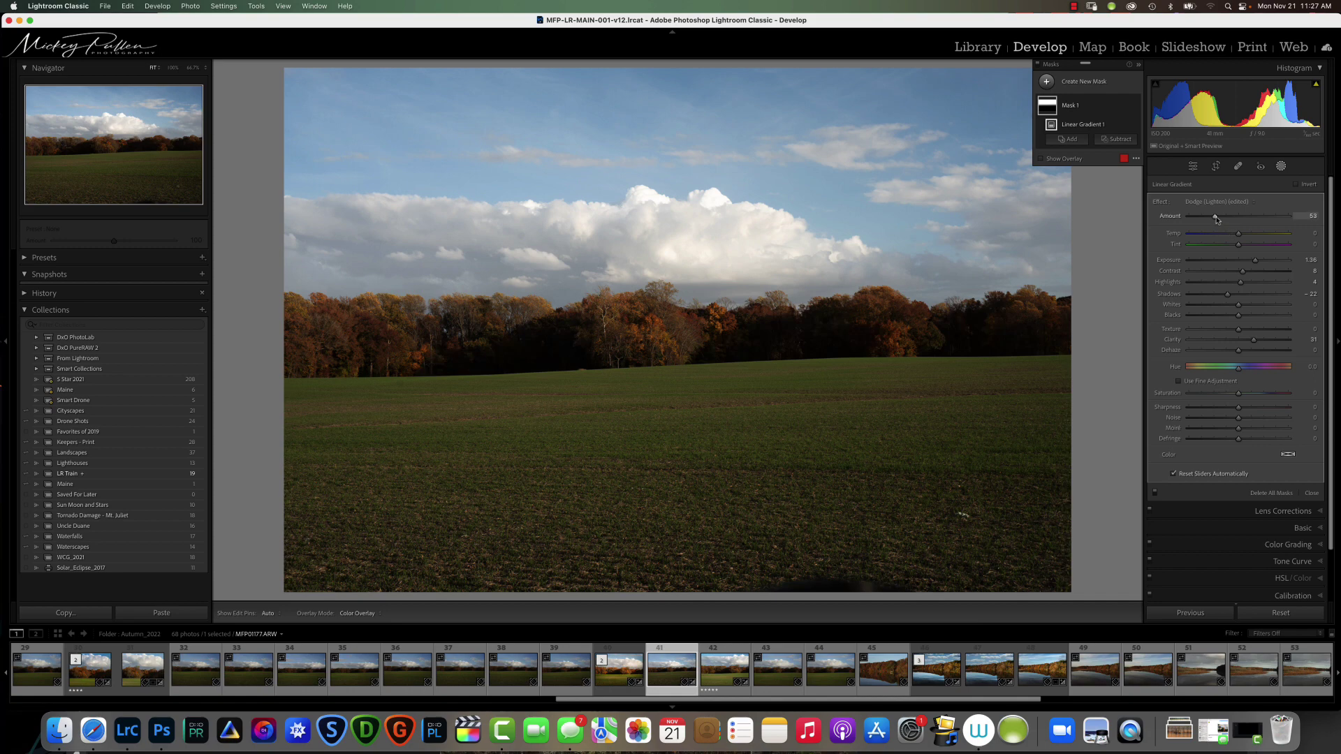
drag(1216, 219, 1224, 222)
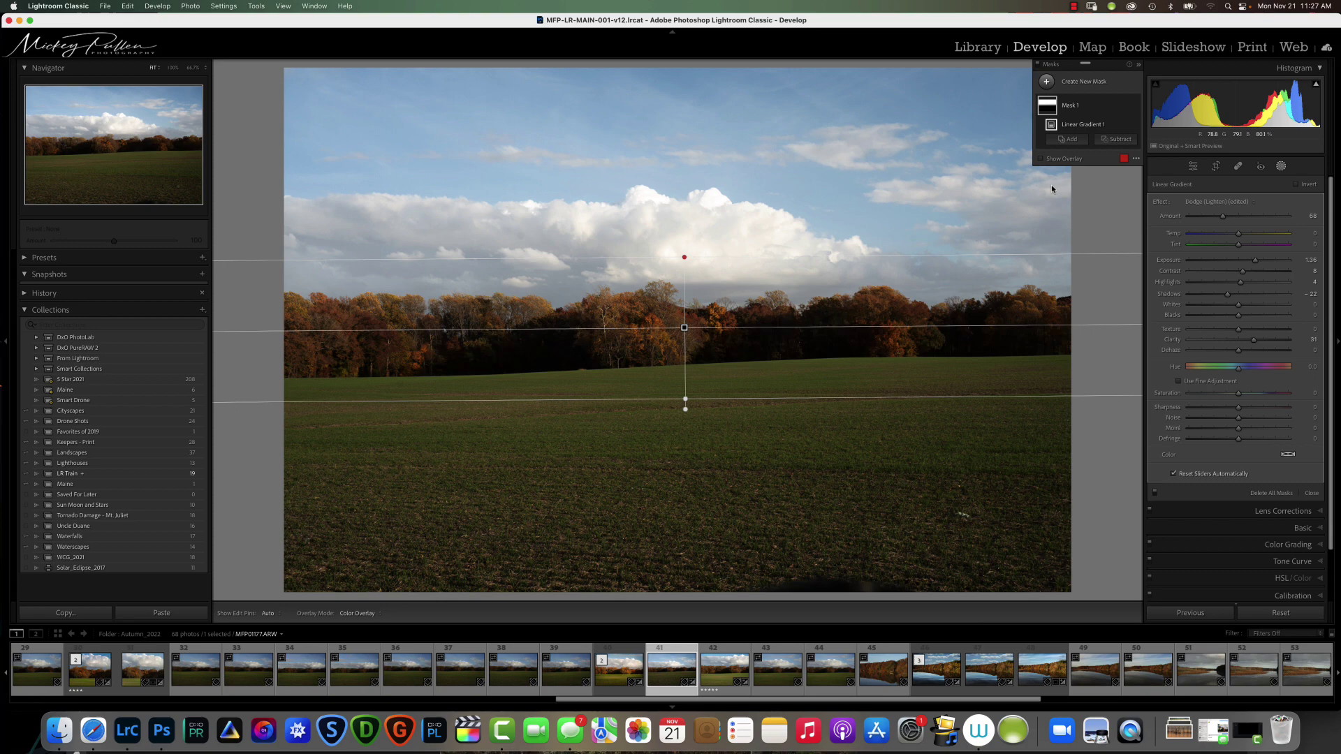
Step: Replace the old mask with a new linear gradient from the sky fading just below the treeline
click(1283, 615)
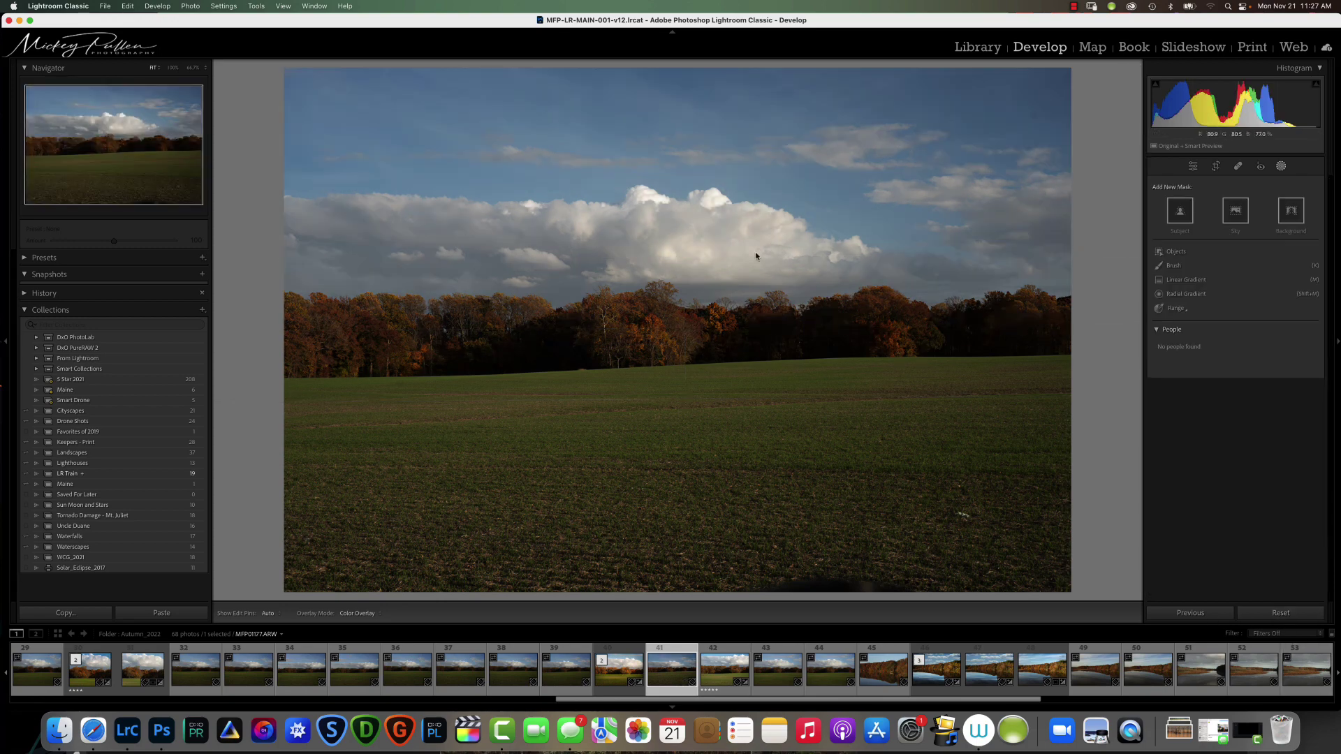
click(1180, 280)
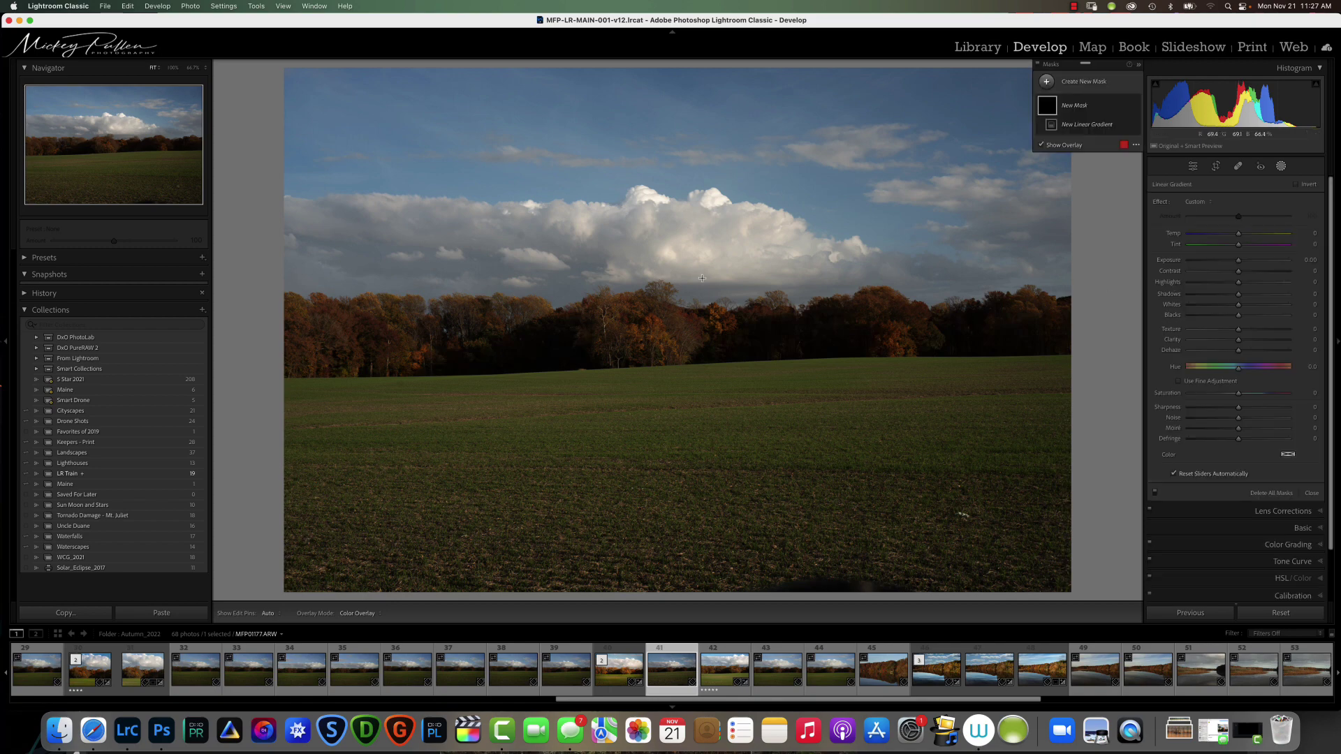
drag(701, 278, 704, 374)
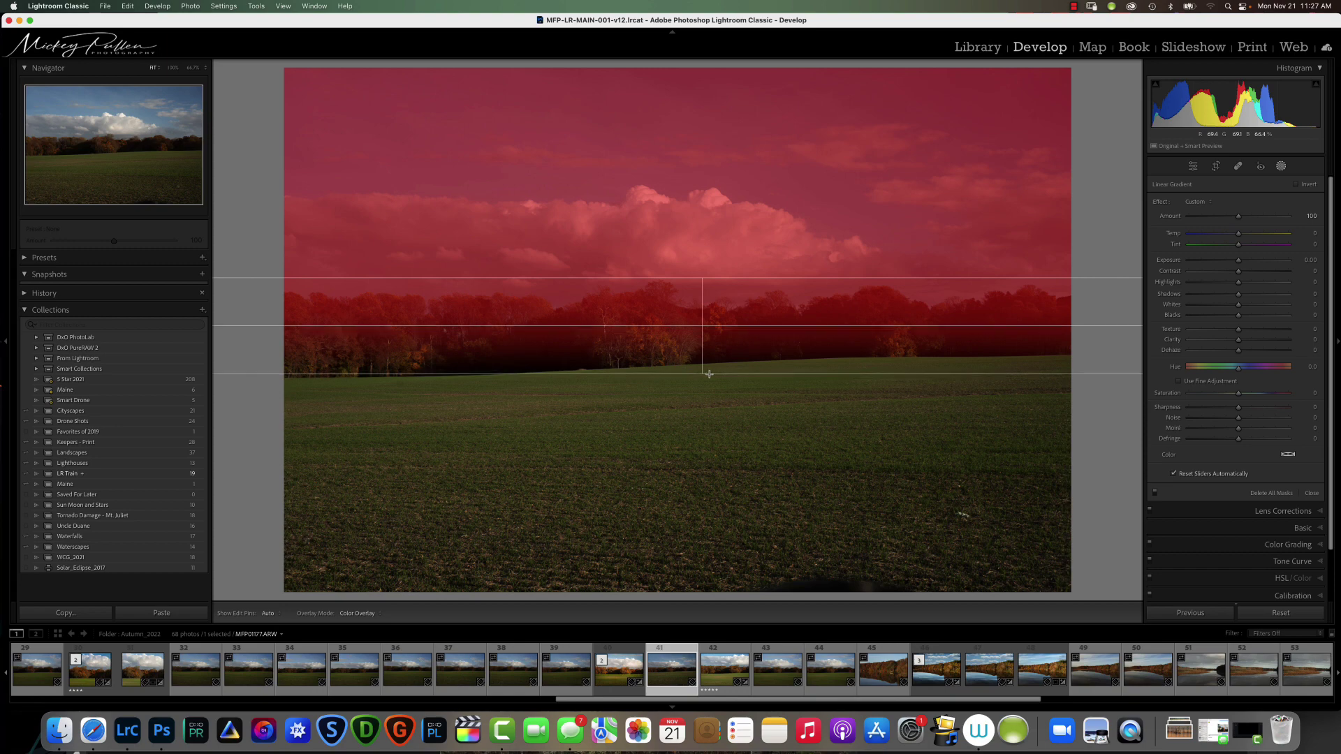
drag(708, 374, 694, 423)
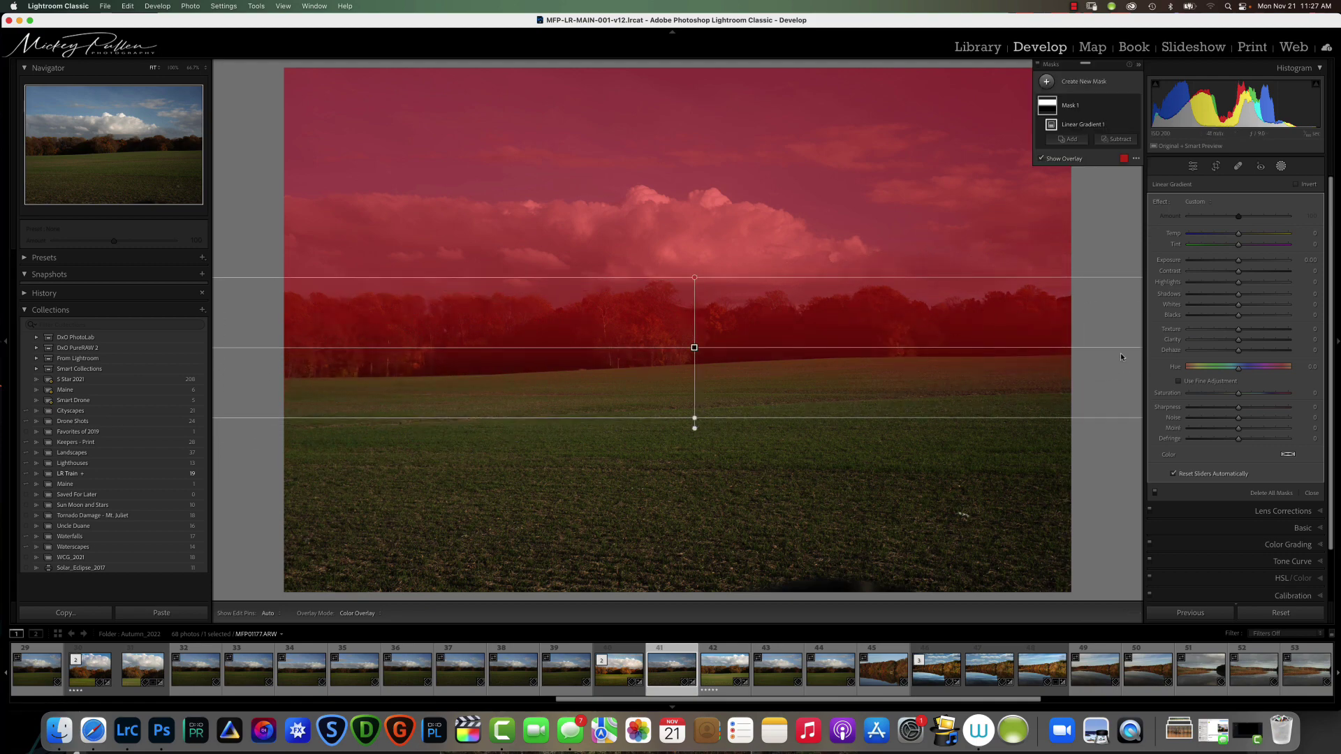
Step: Brighten the new mask to about 0.80 exposure, set Contrast to −13, and show the red overlay
drag(1237, 260, 1245, 262)
scroll(1243, 264, down, 5)
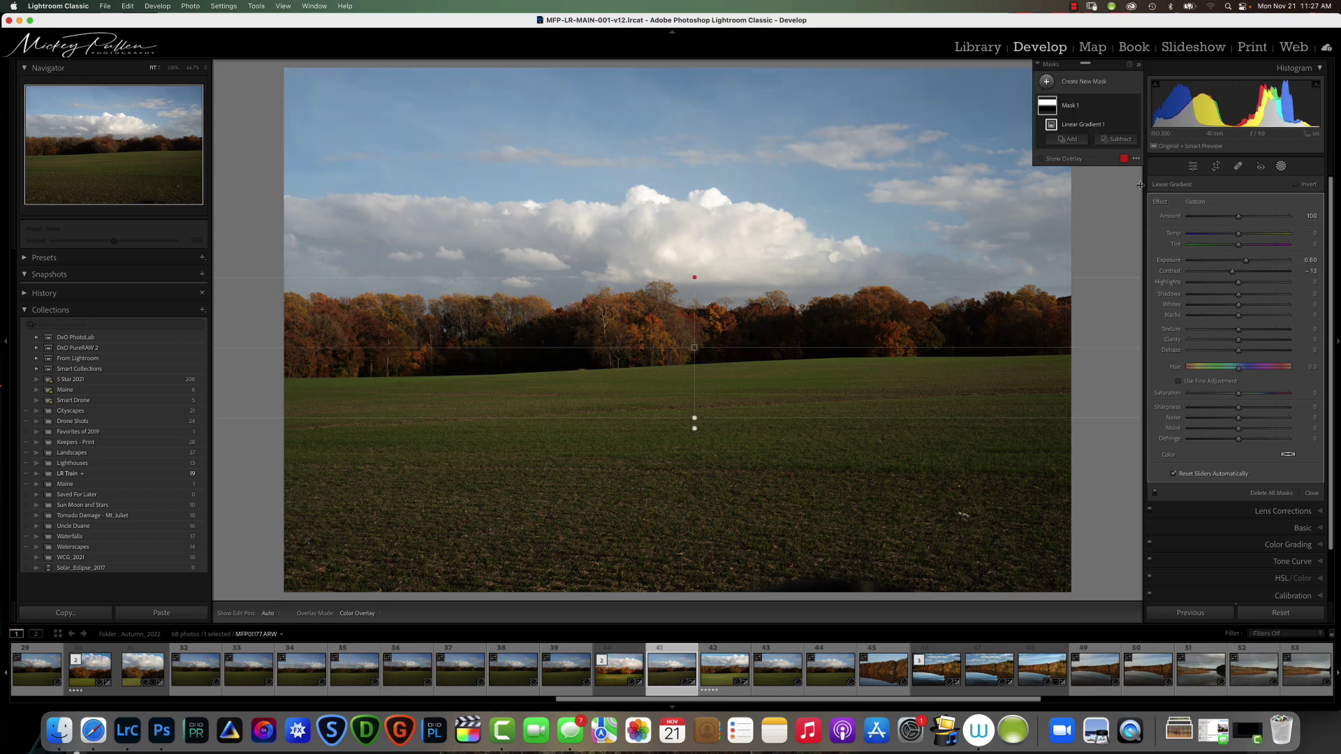
key(o)
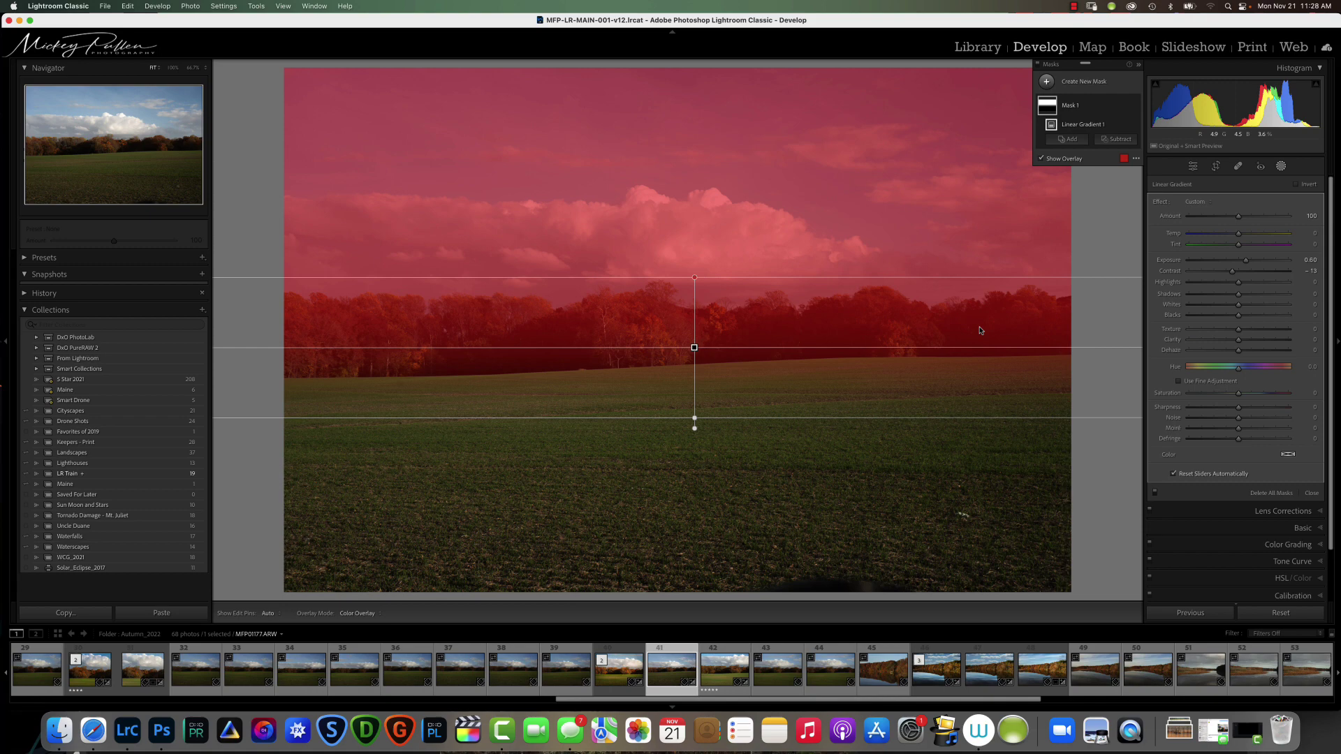
Step: Subtract a brushed strip along the treeline from the sky mask
click(1117, 139)
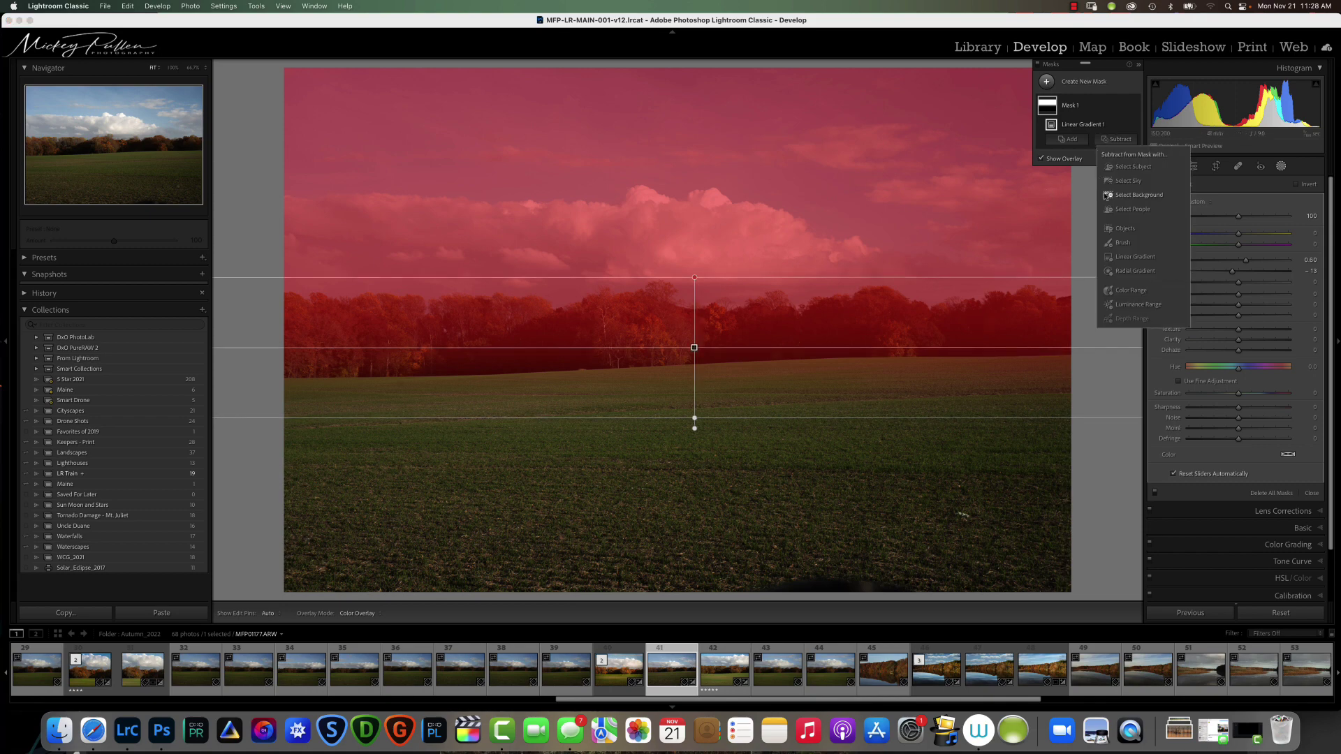
click(1122, 243)
mouse_move(1006, 322)
mouse_down()
mouse_move(804, 339)
mouse_move(478, 338)
mouse_move(393, 354)
mouse_move(578, 371)
mouse_move(670, 354)
mouse_move(342, 370)
mouse_move(294, 317)
mouse_move(316, 341)
mouse_move(307, 353)
mouse_up()
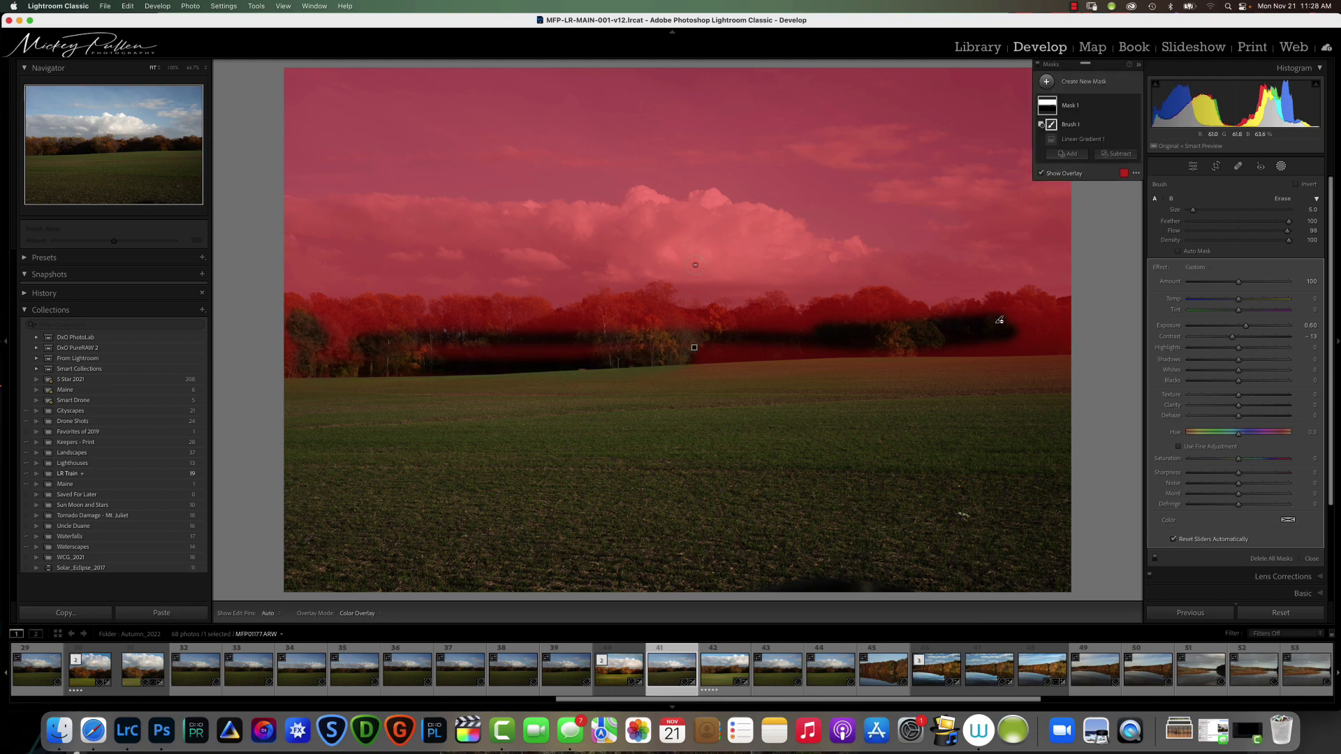
Step: Subtract a colour range sampled from the trees from the sky mask
click(1115, 155)
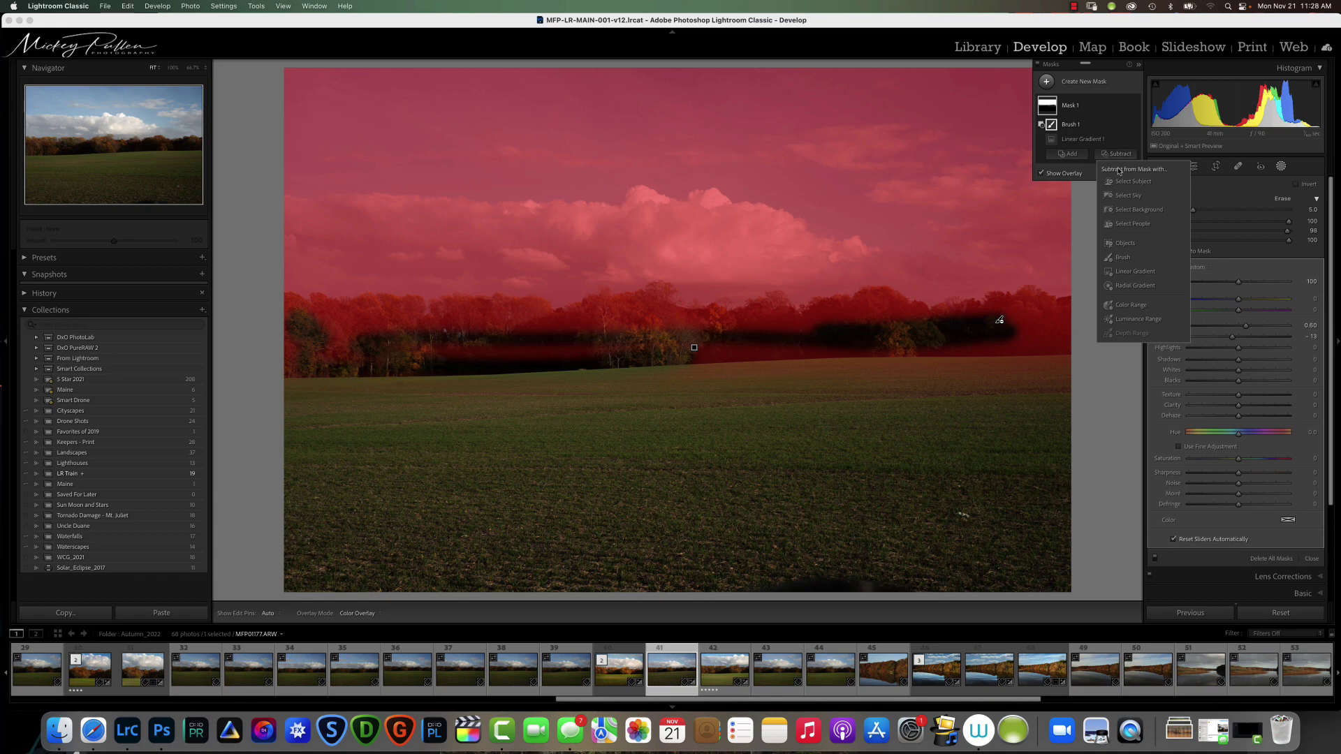
click(1127, 305)
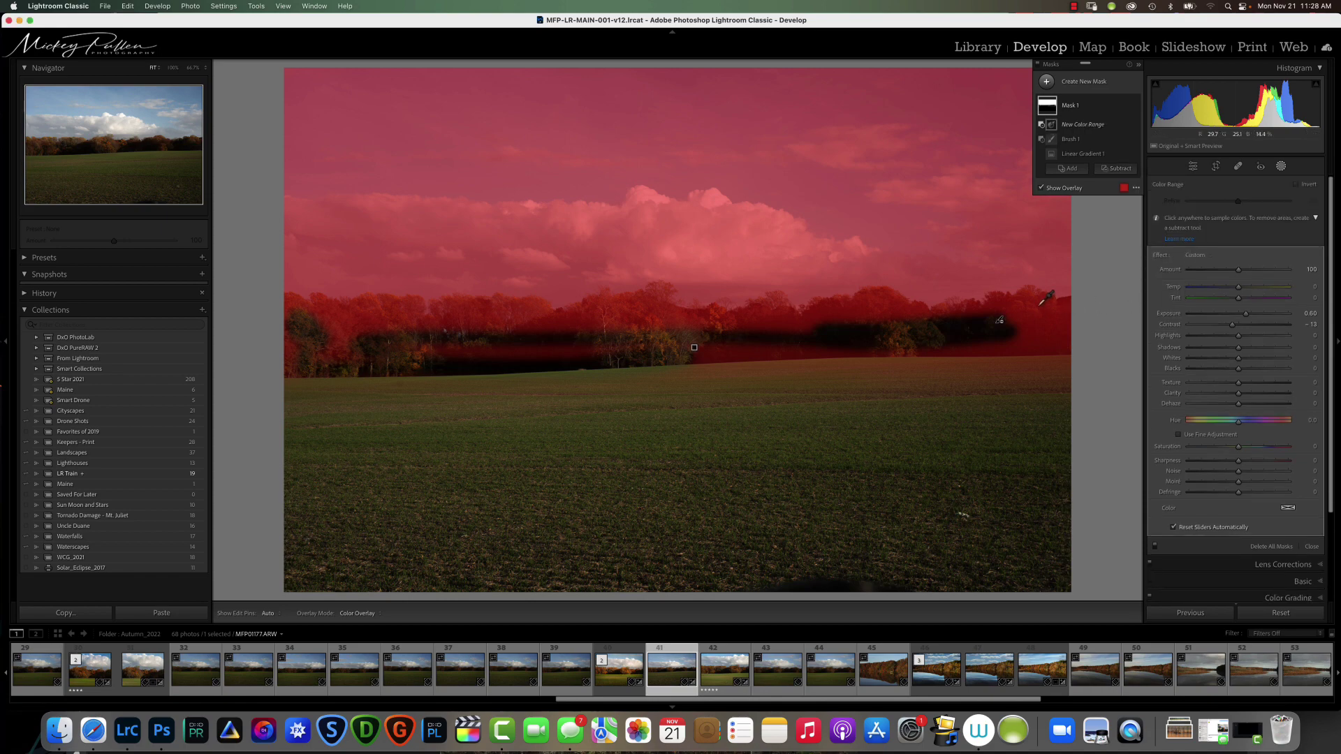
click(1034, 305)
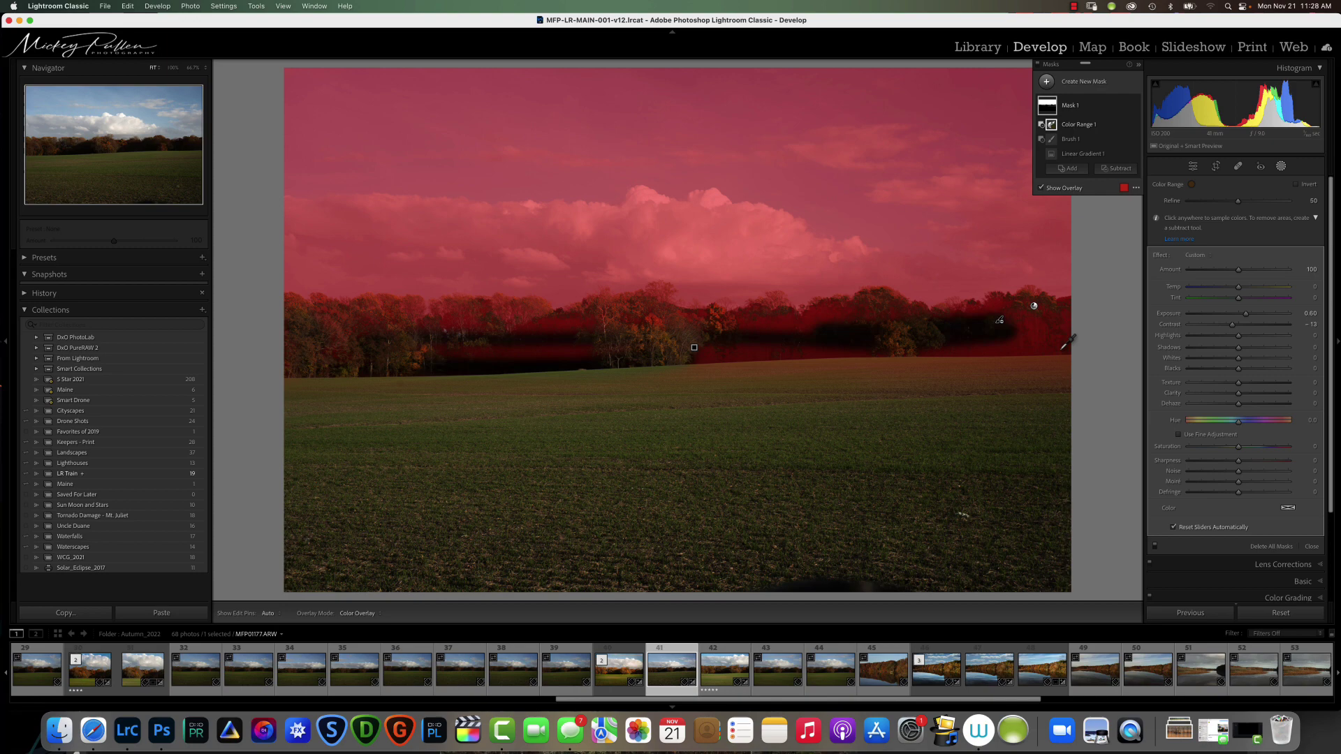